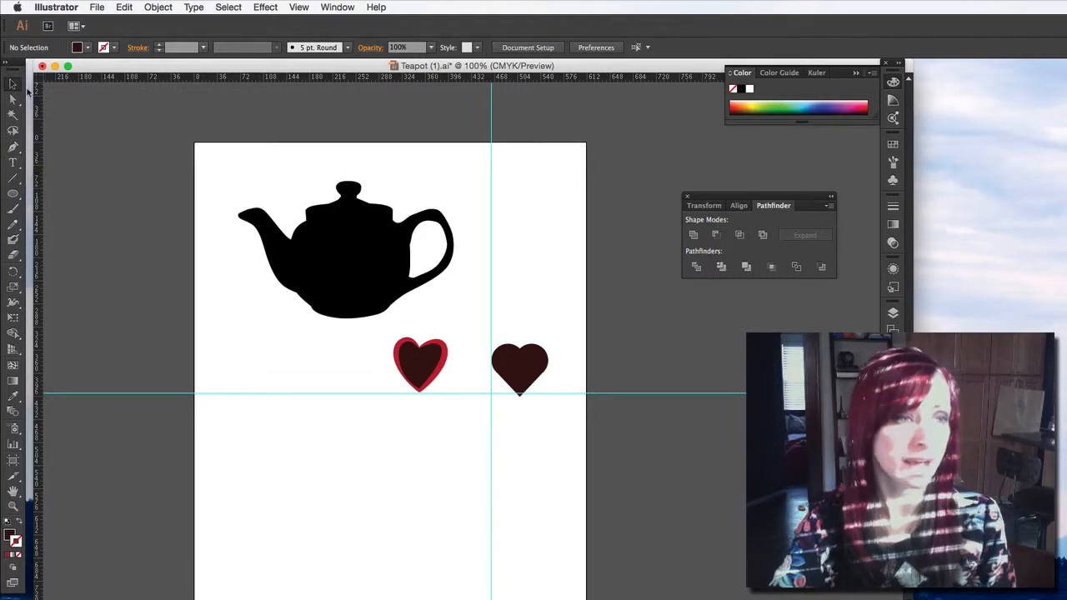
Step: Create a text area about 481 by 204 pt below the hearts and enter "Ball State" in it
click(14, 163)
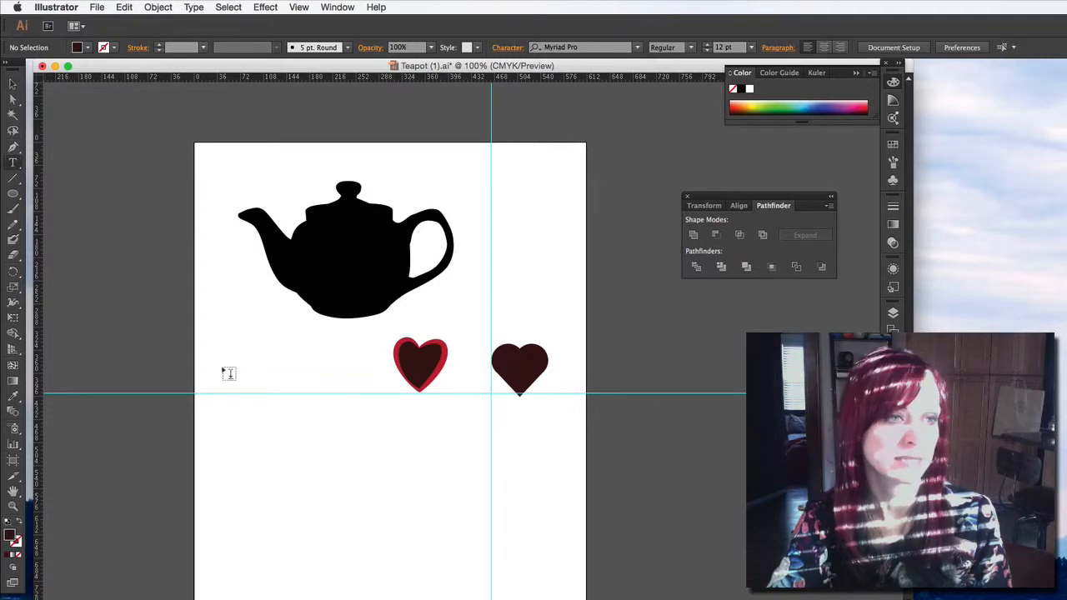
drag(221, 403, 454, 510)
drag(530, 538, 535, 540)
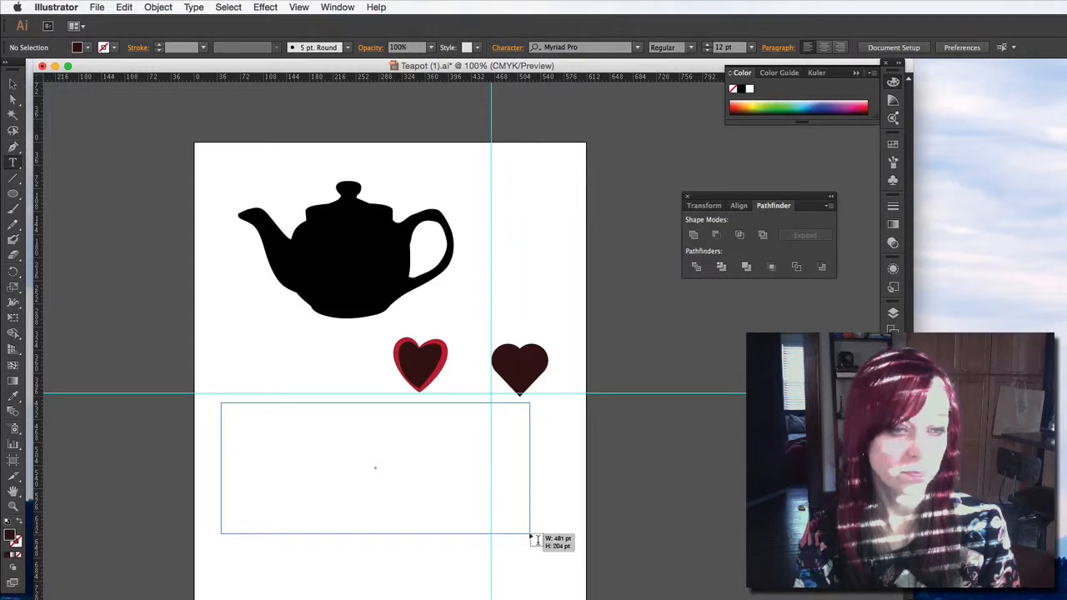
drag(535, 540, 529, 531)
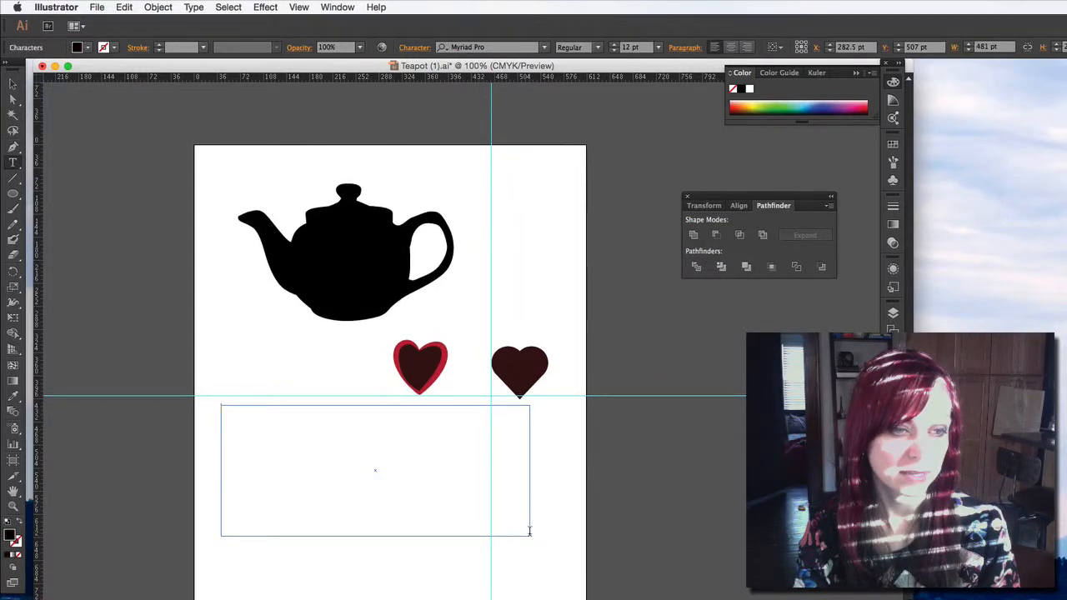
text(Logo)
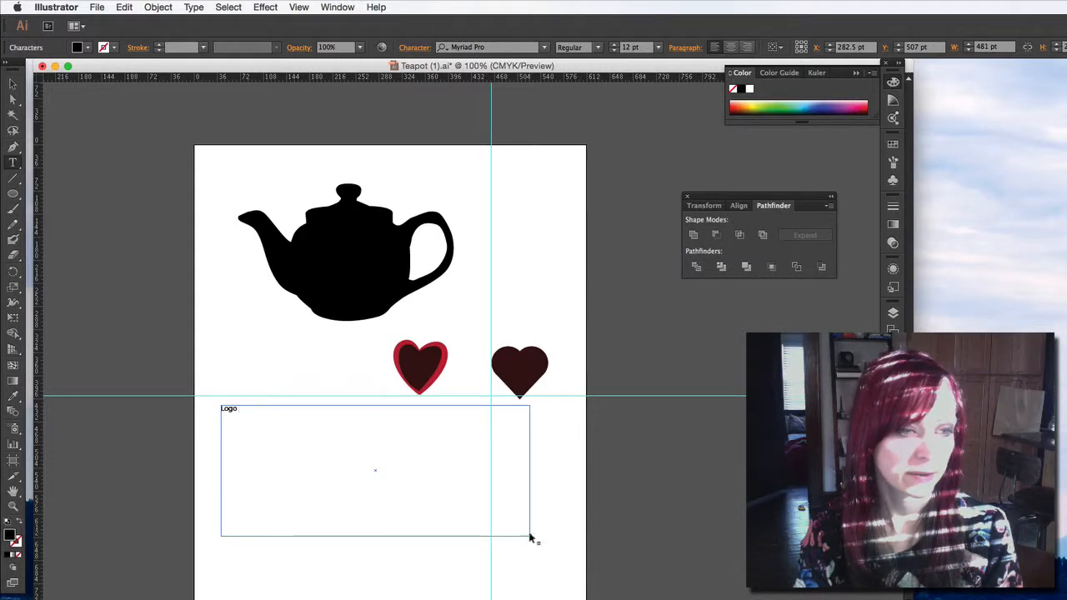
key(super+a)
text(Ball State)
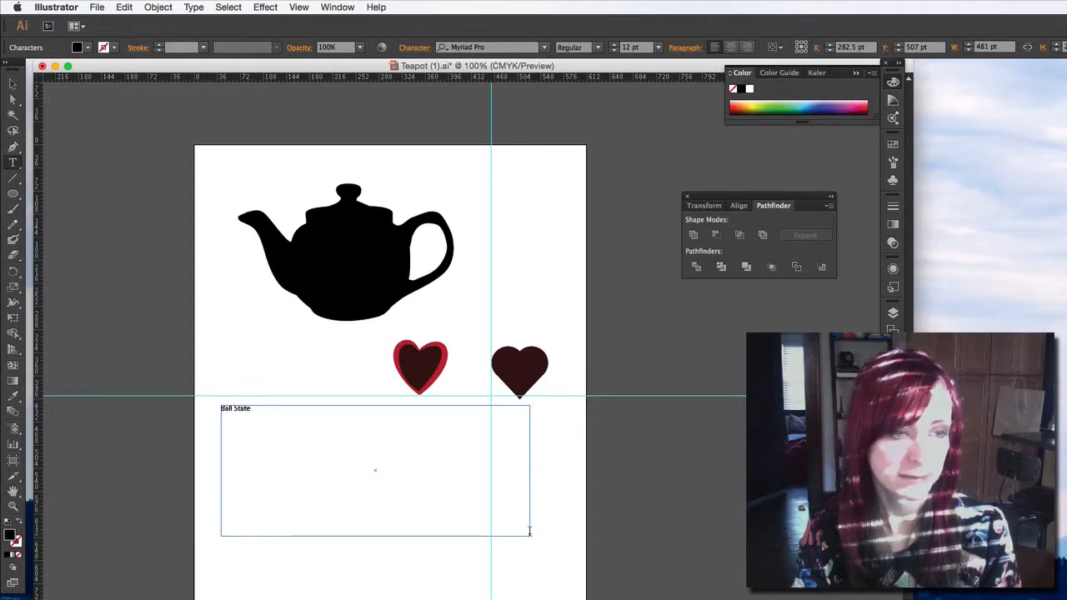
Step: Select all of the "Ball State" text and enlarge its font size to 82 pt
key(super+a)
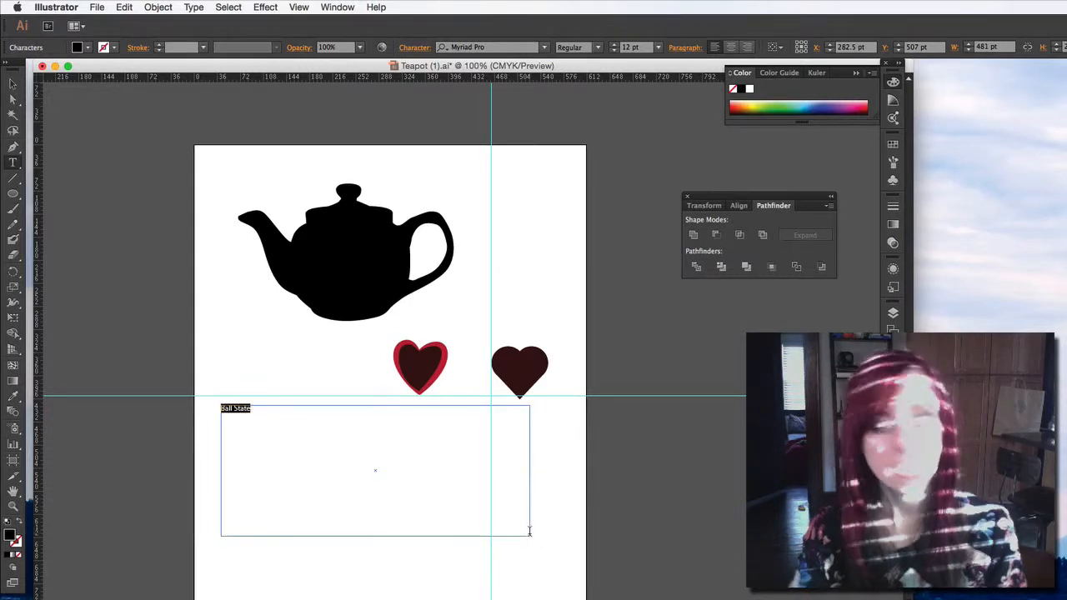
click(330, 427)
key(super+a)
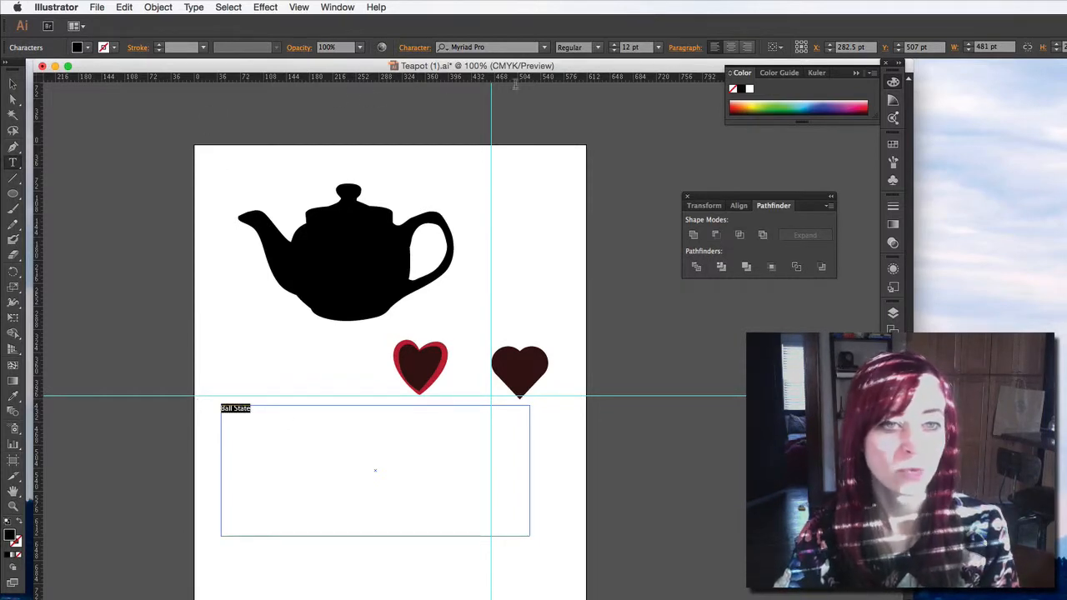
click(617, 45)
click(617, 45)
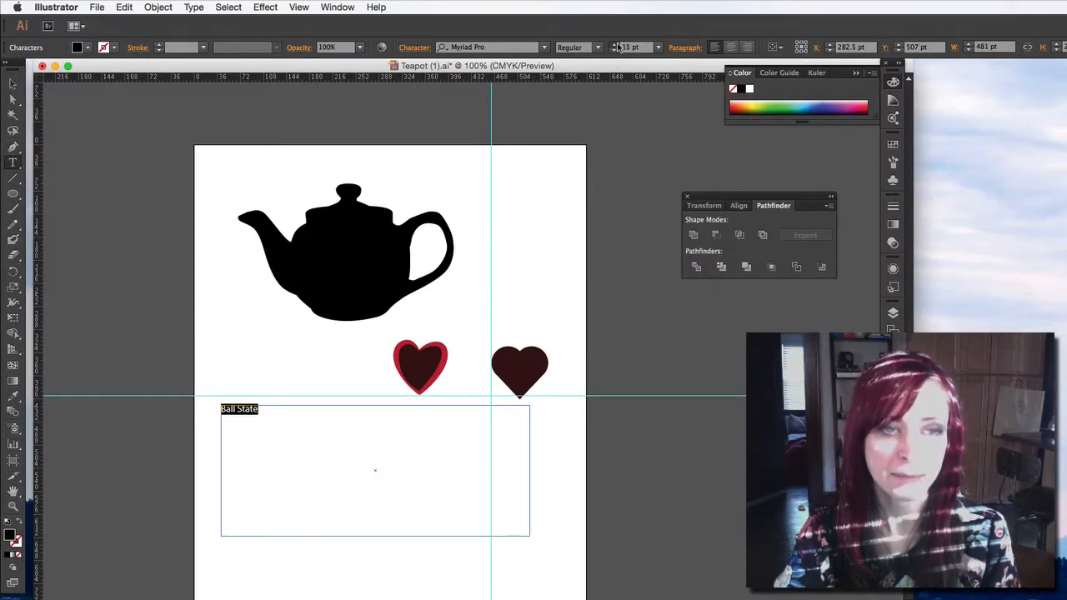
click(617, 45)
click(617, 45)
click(617, 45)
click(617, 45)
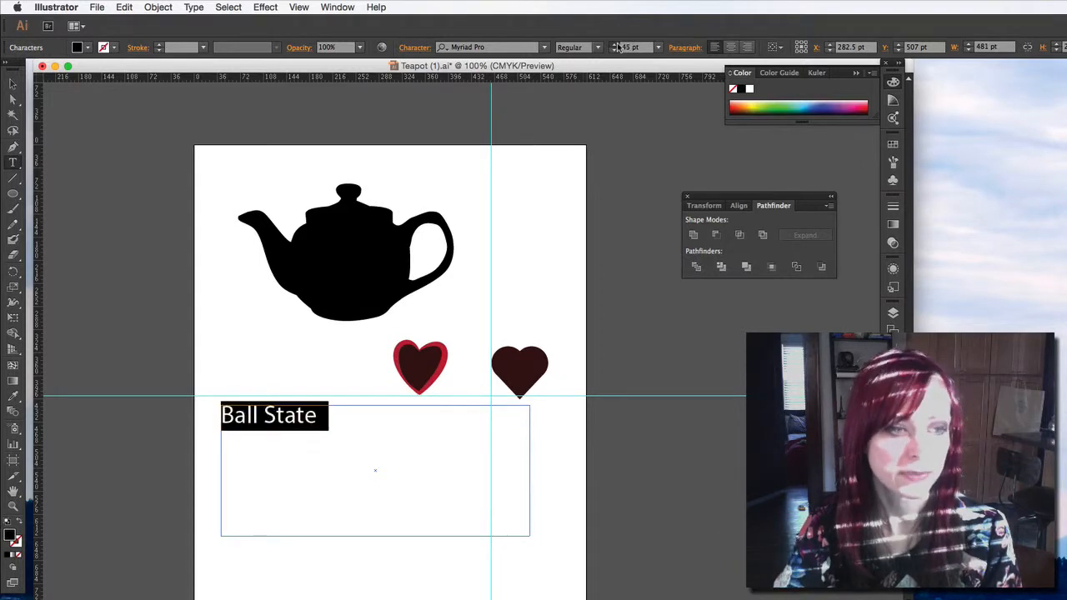
click(617, 45)
click(617, 45)
click(617, 45)
click(617, 45)
click(617, 45)
click(617, 45)
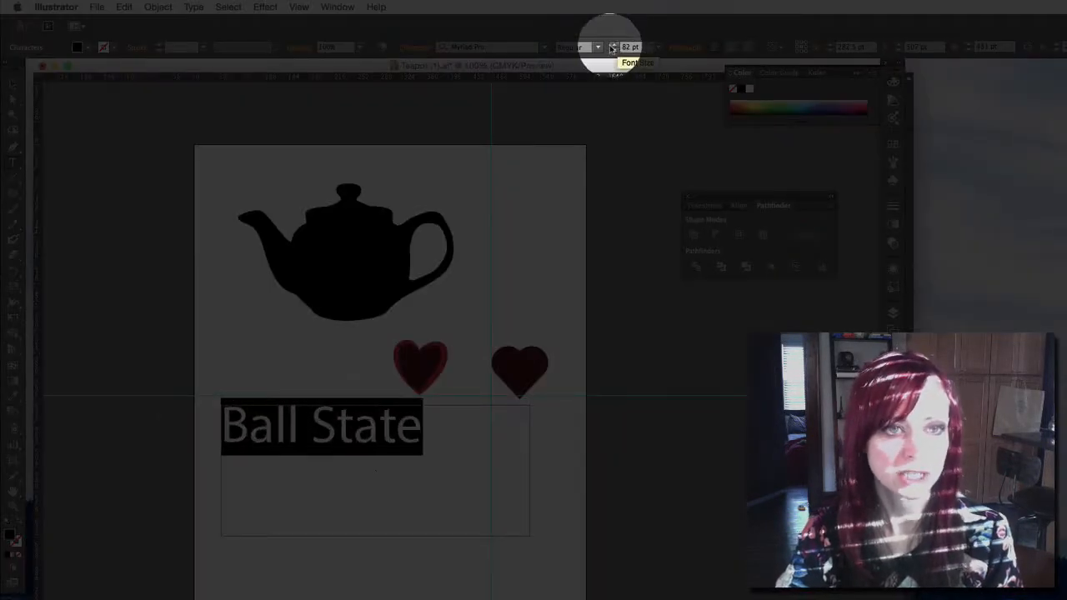
Step: Try Noteworthy on the "Ball State" text and preview the fonts that follow it in the list, down to PT Serif
click(543, 49)
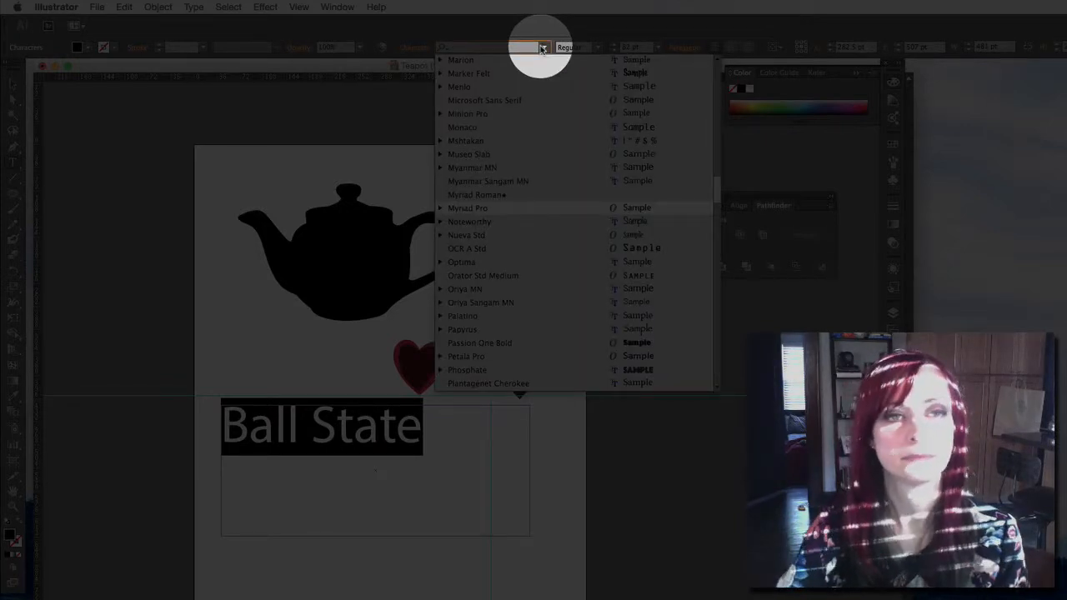
click(569, 230)
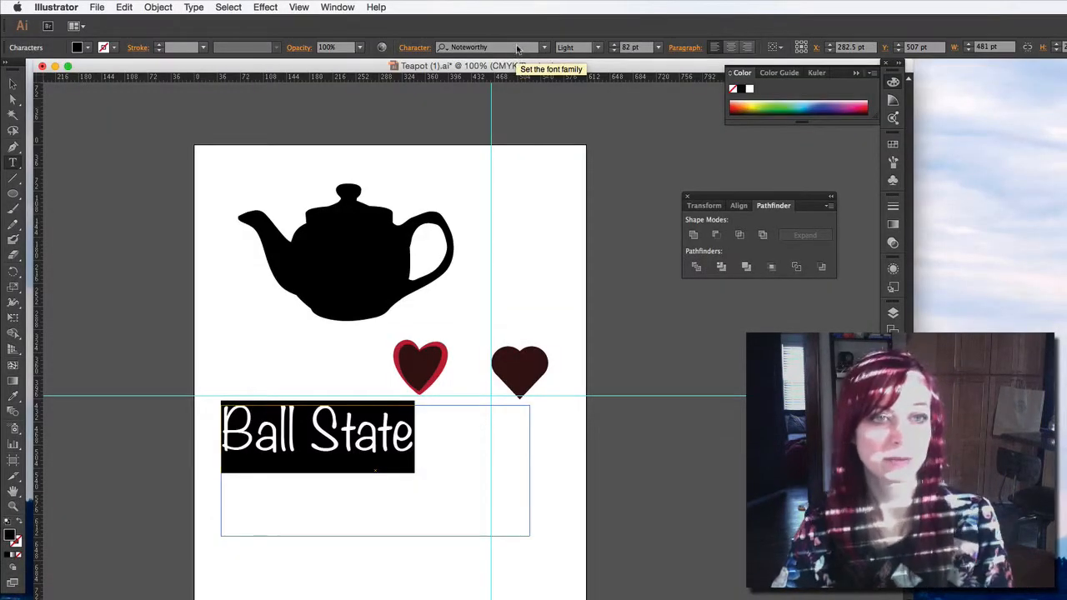
drag(424, 434, 212, 435)
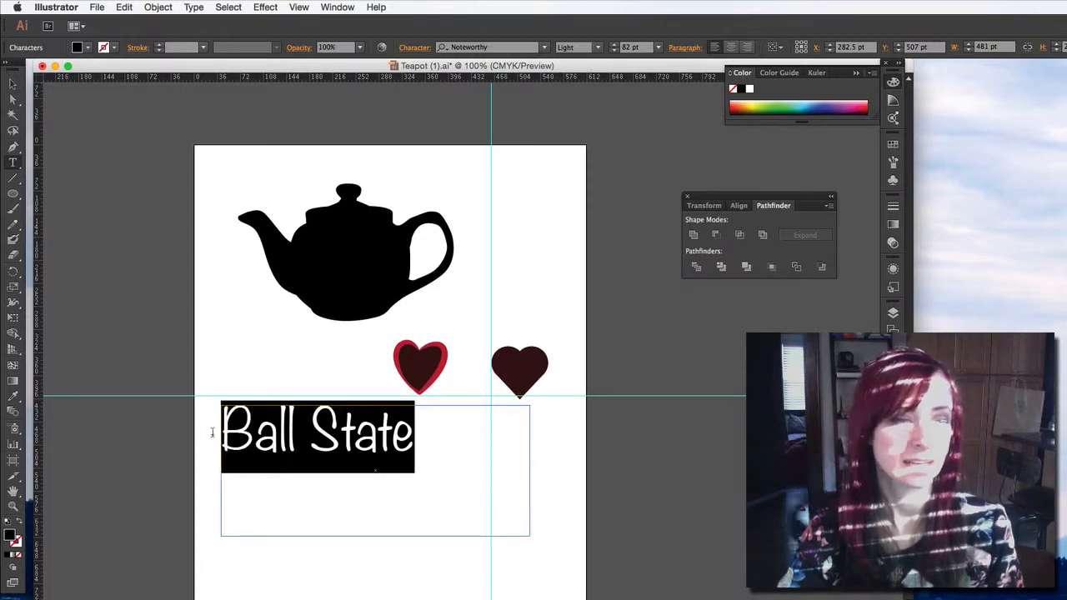
click(464, 49)
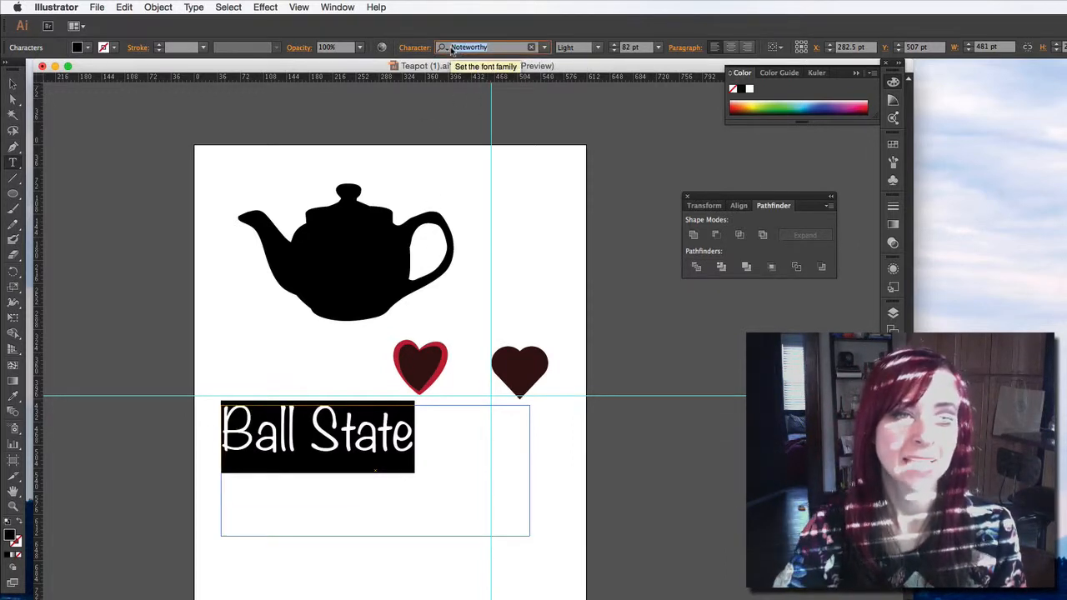
key(Down)
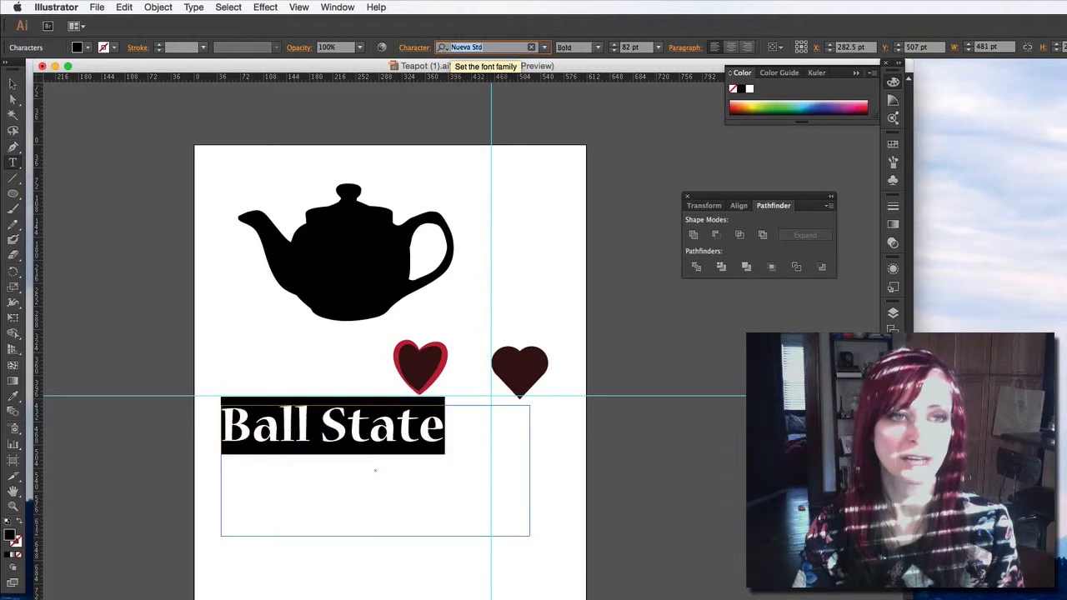
key(Down)
key(Down)
key(Down)
key(Down)
key(Down)
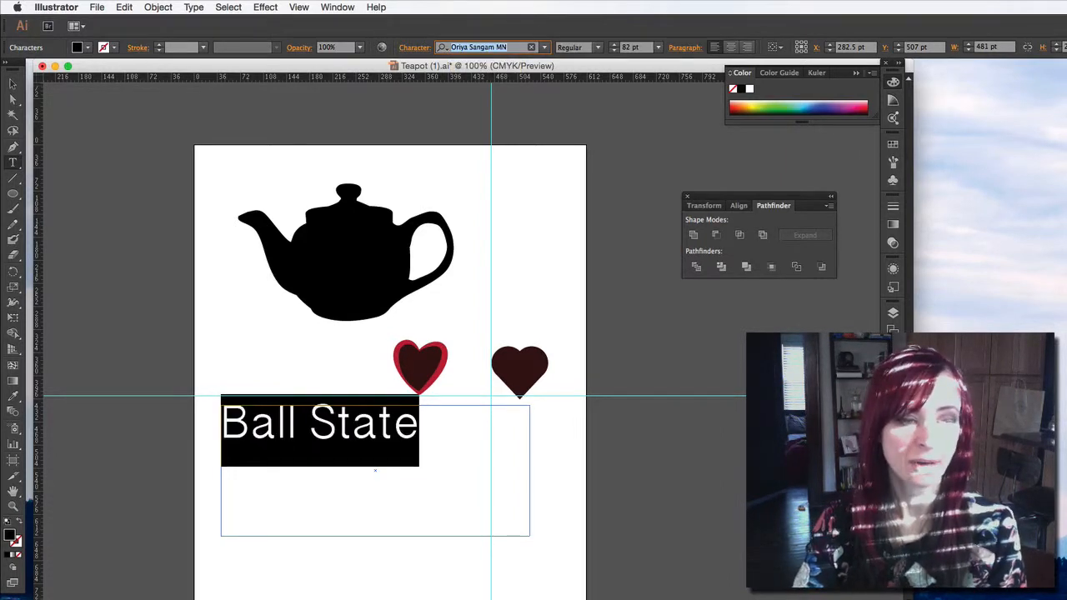
key(Down)
key(Down)
key(Down)
key(Down)
key(Down)
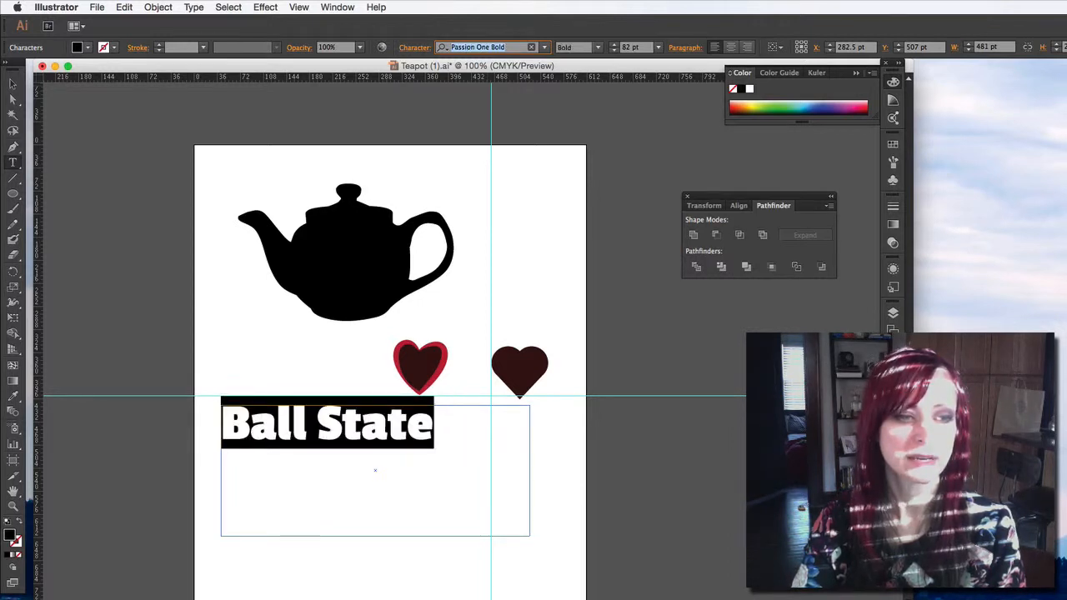
key(Down)
key(Down)
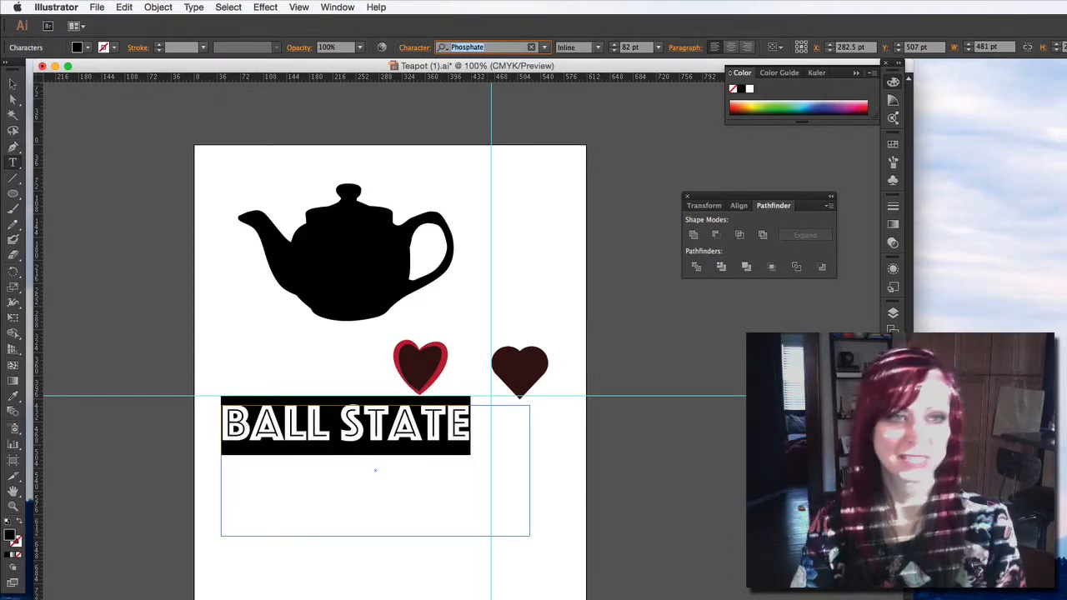
key(Down)
key(Down)
key(Down)
key(Down)
key(Down)
key(Down)
key(Down)
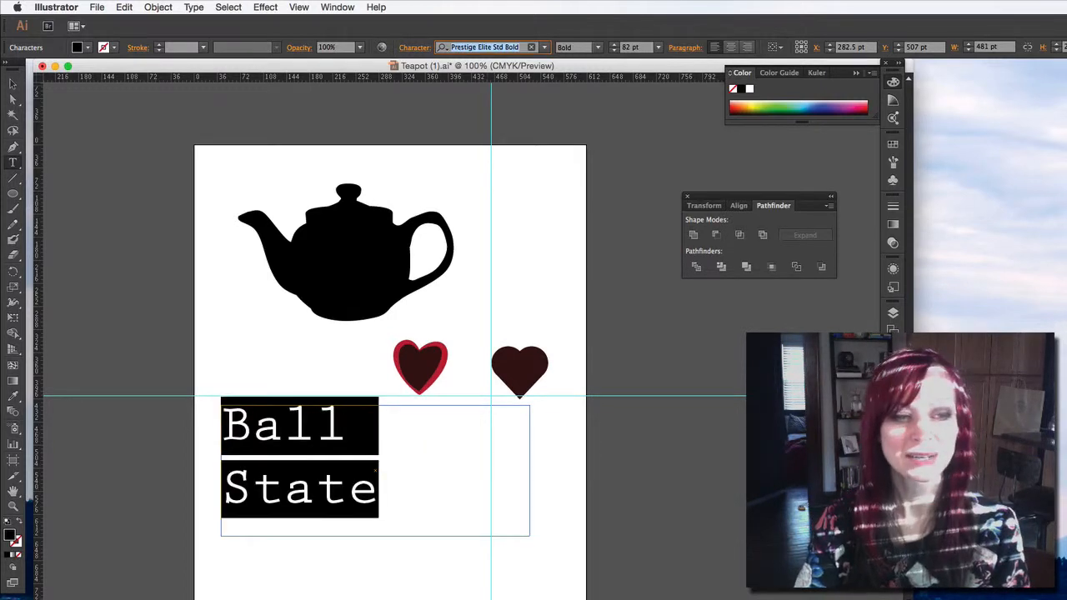
key(Down)
key(Down)
key(Down)
key(Down)
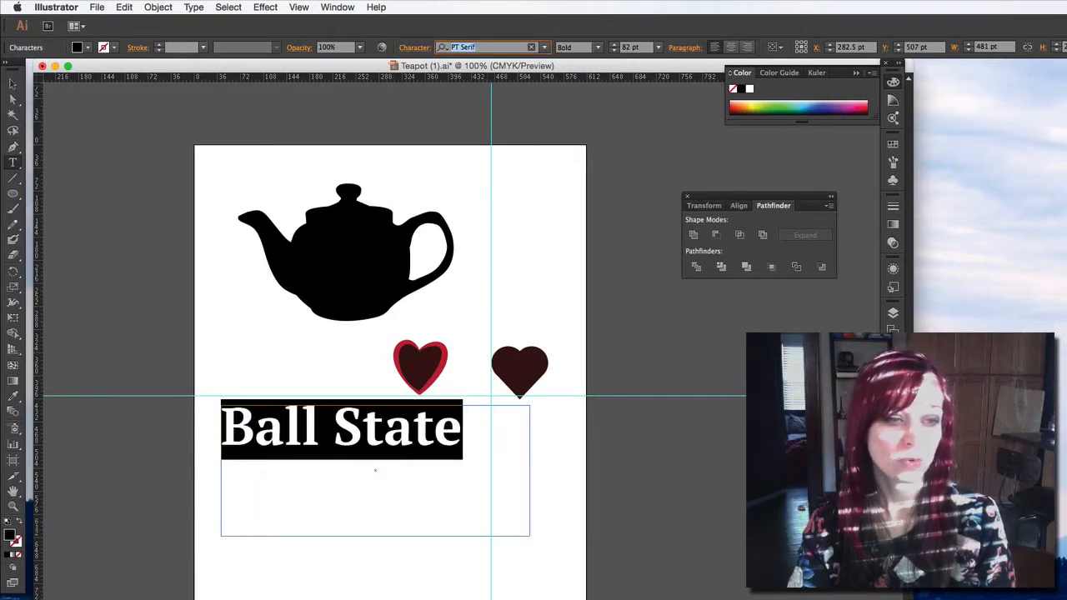
Step: Try Raleway, the fonts just before it and Prestige Elite Std Bold on the "Ball State" text
text(Raleway)
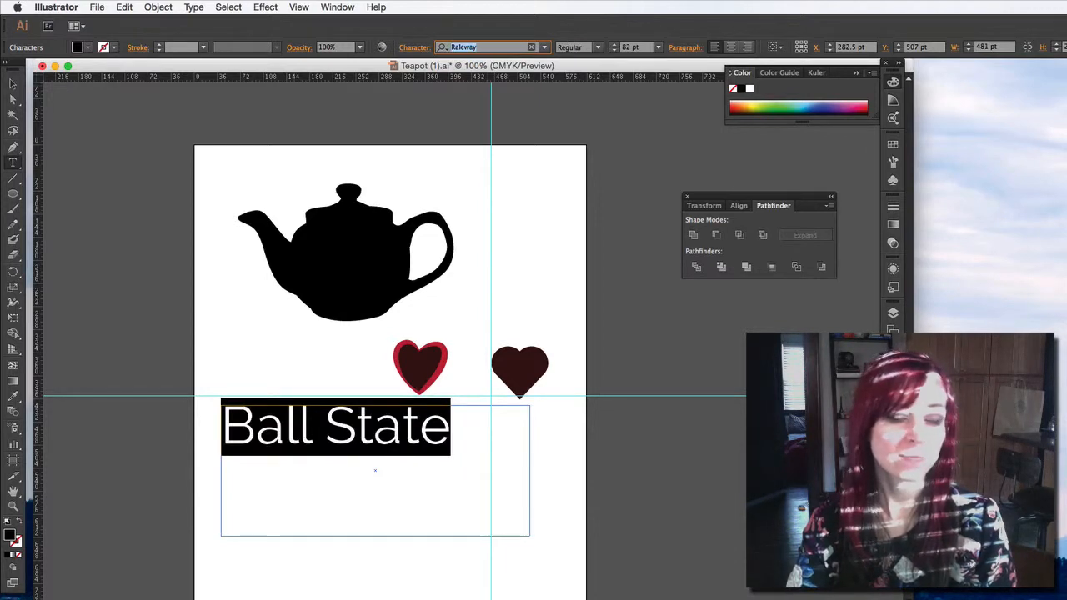
key(Up)
key(Up)
drag(463, 445, 216, 423)
click(557, 47)
click(545, 47)
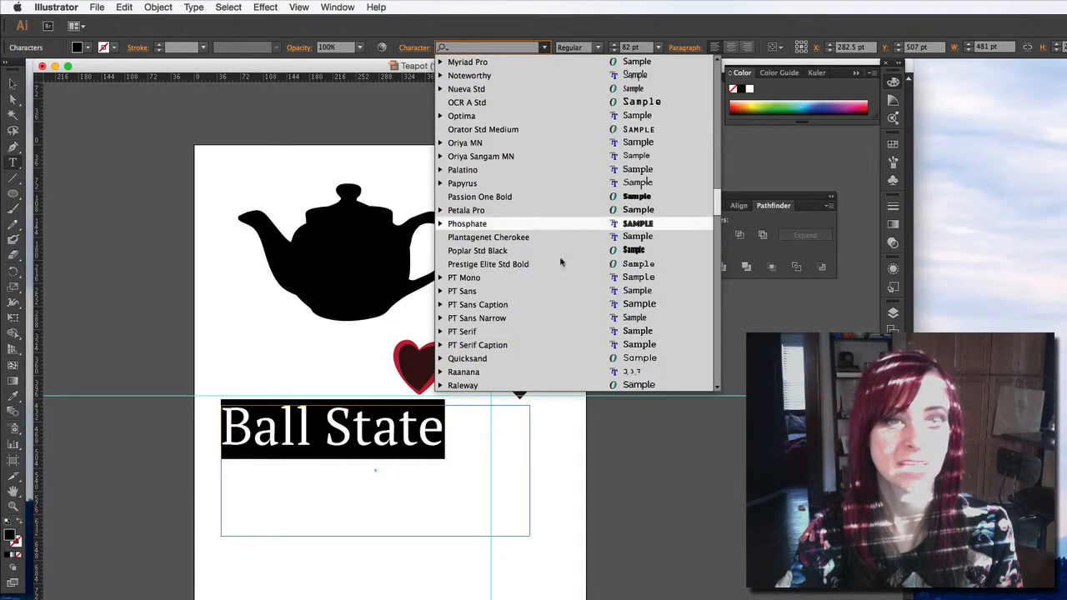
click(639, 263)
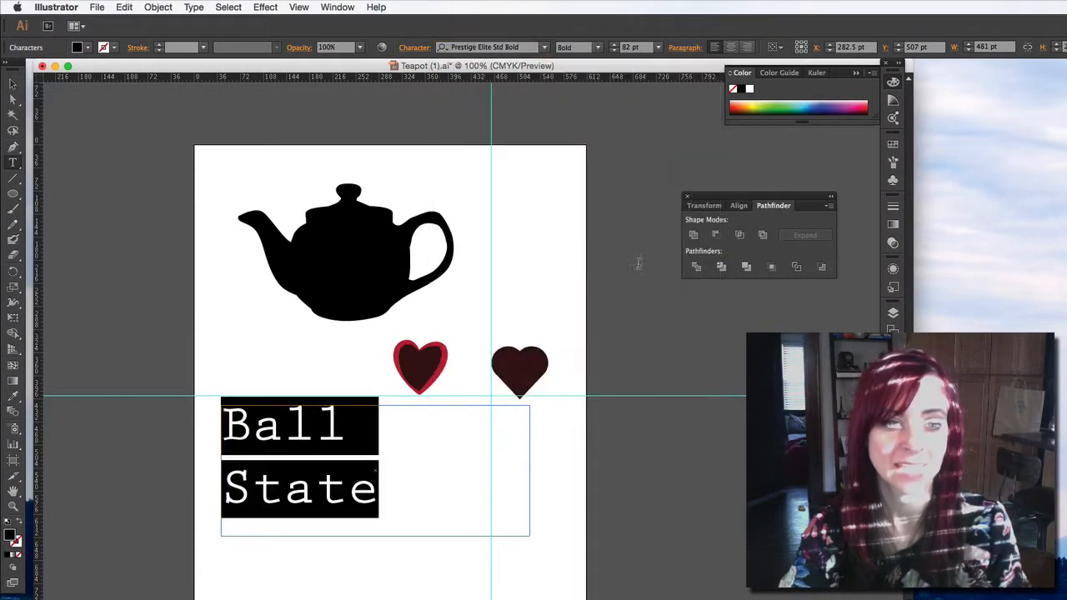
Step: Set the font of the "Ball State" text to Phosphate Inline and deselect the text
drag(380, 496, 198, 413)
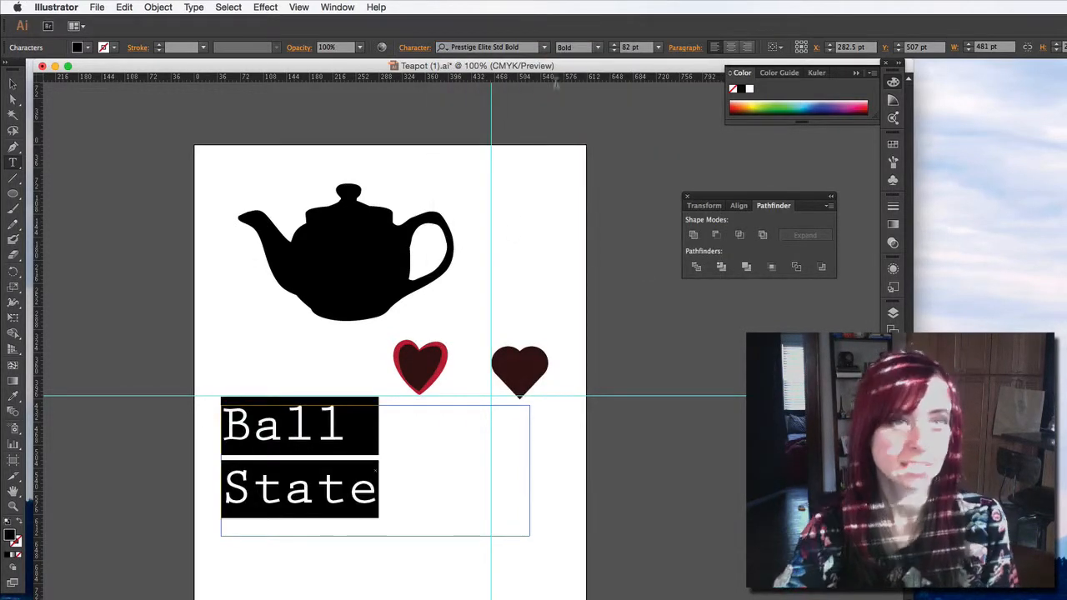
click(526, 47)
key(Up)
key(Up)
key(Up)
key(Up)
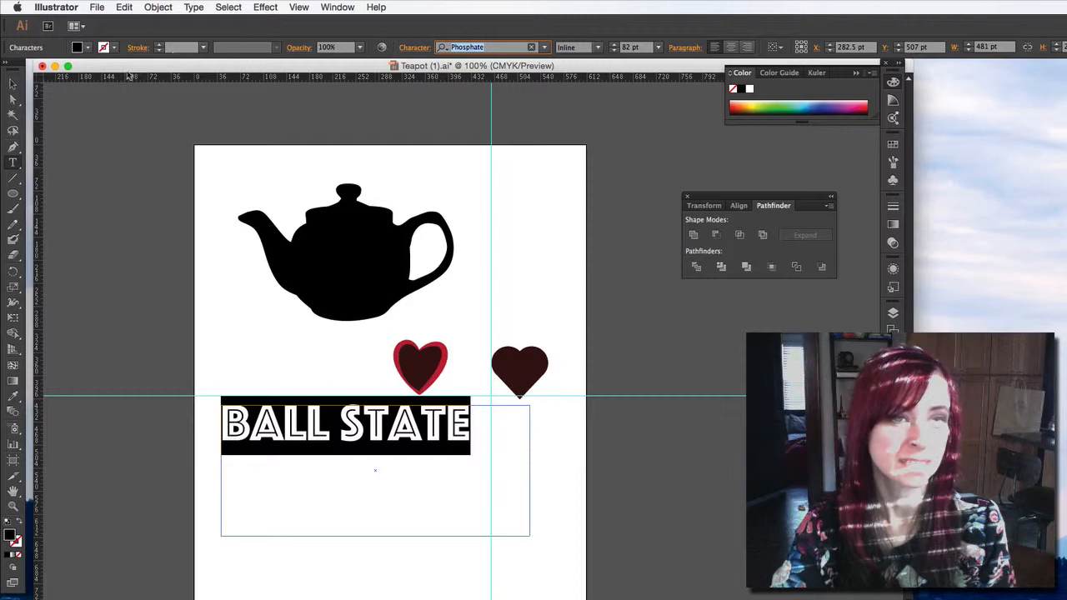
click(13, 83)
click(251, 389)
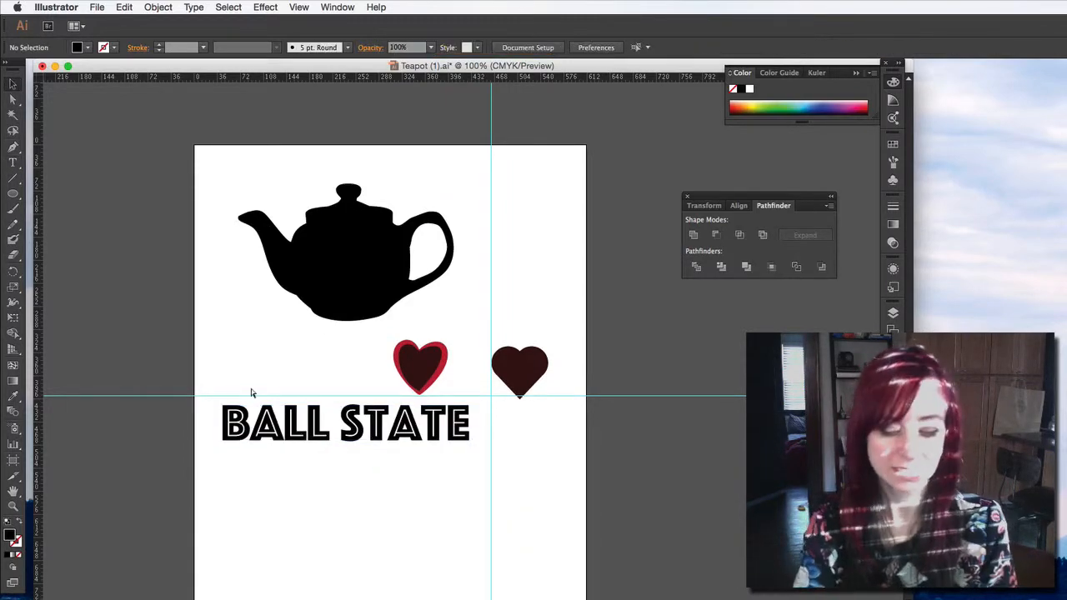
Step: Move the "Ball State" text slightly down and to the right, away from the horizontal guide
key(super+equal)
drag(250, 386, 443, 261)
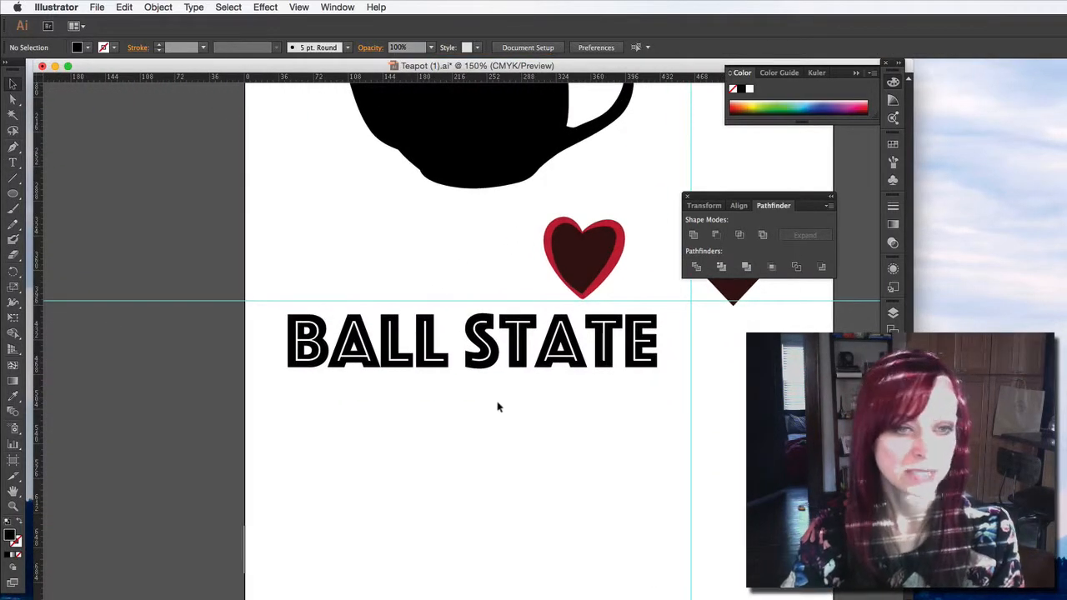
drag(497, 376, 509, 408)
Step: Select all of the "Ball State" text and set its fill colour to red #cc0000
double_click(512, 375)
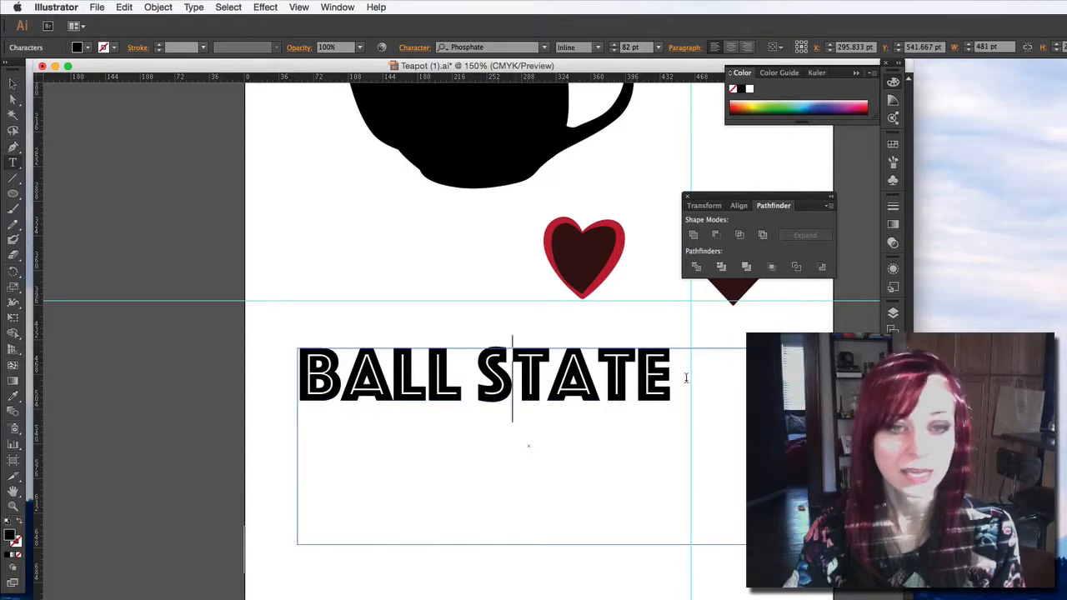
key(super+a)
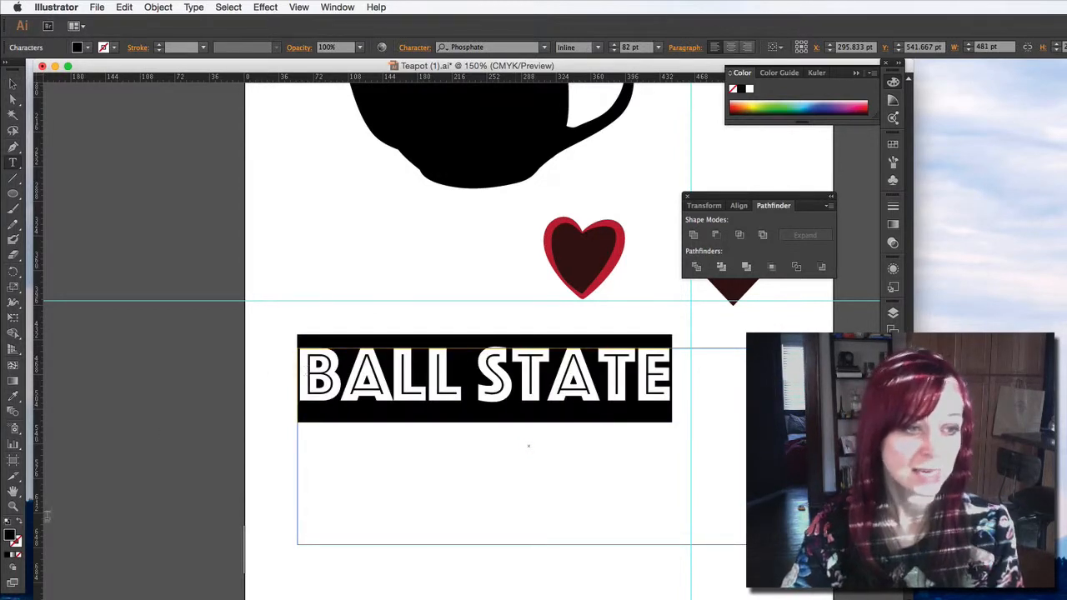
double_click(11, 537)
mouse_move(424, 286)
mouse_down()
mouse_move(489, 301)
mouse_move(504, 266)
mouse_up()
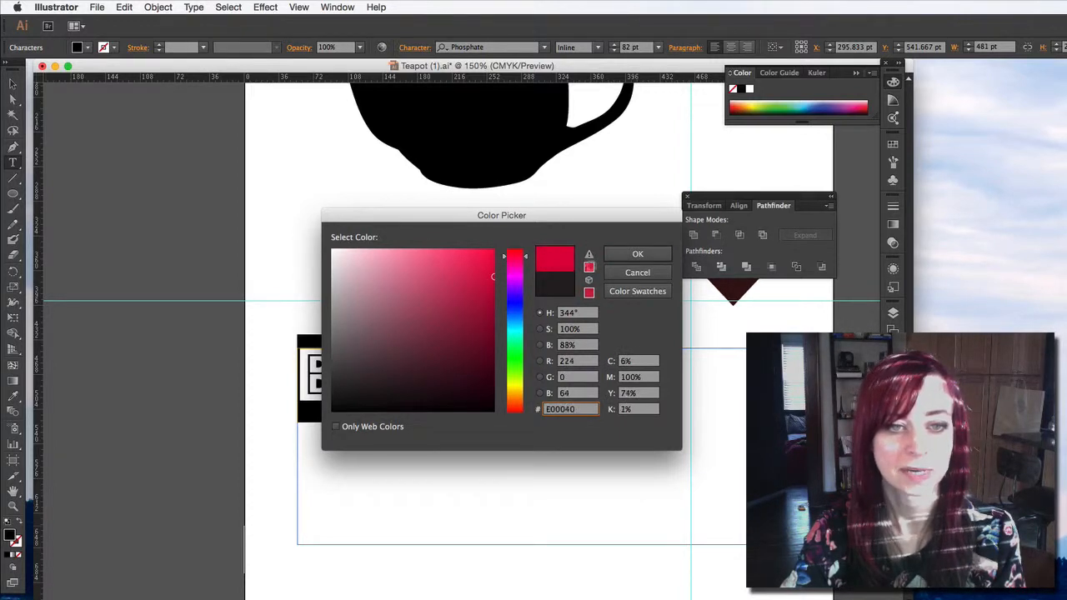
double_click(583, 409)
text(cc0000)
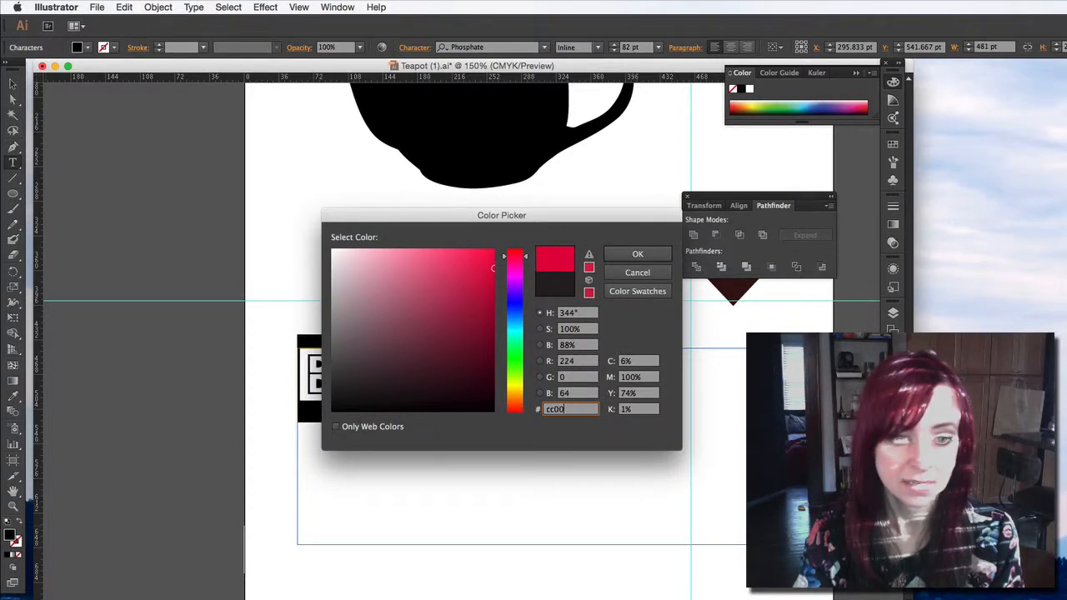
click(637, 253)
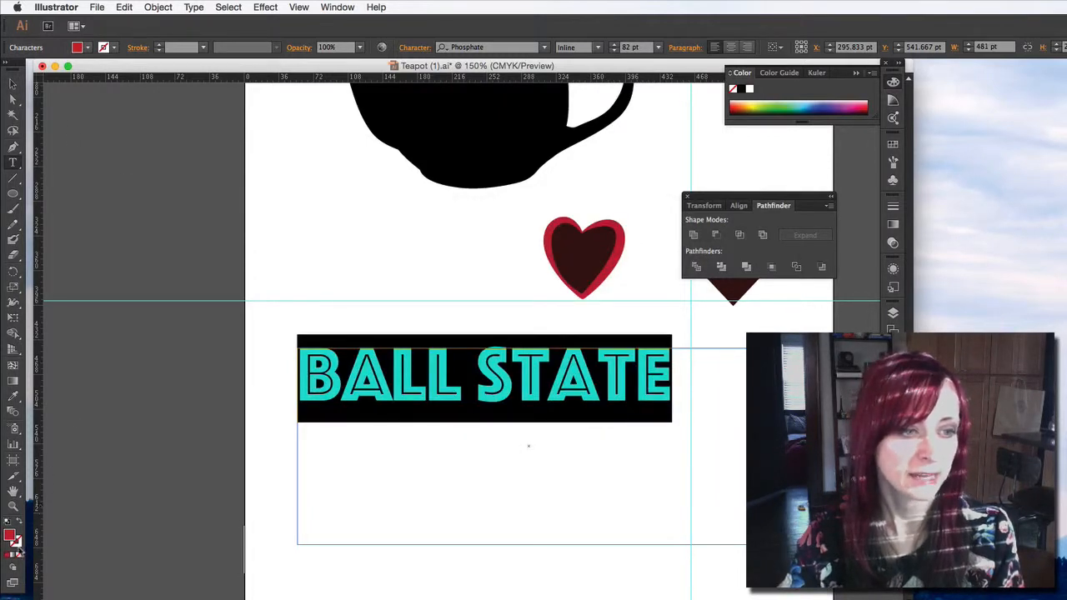
Step: Try a 1 pt near-black stroke around the "Ball State" letters and undo it
double_click(13, 538)
mouse_move(463, 322)
mouse_down()
mouse_move(484, 403)
mouse_move(480, 389)
mouse_up()
click(637, 254)
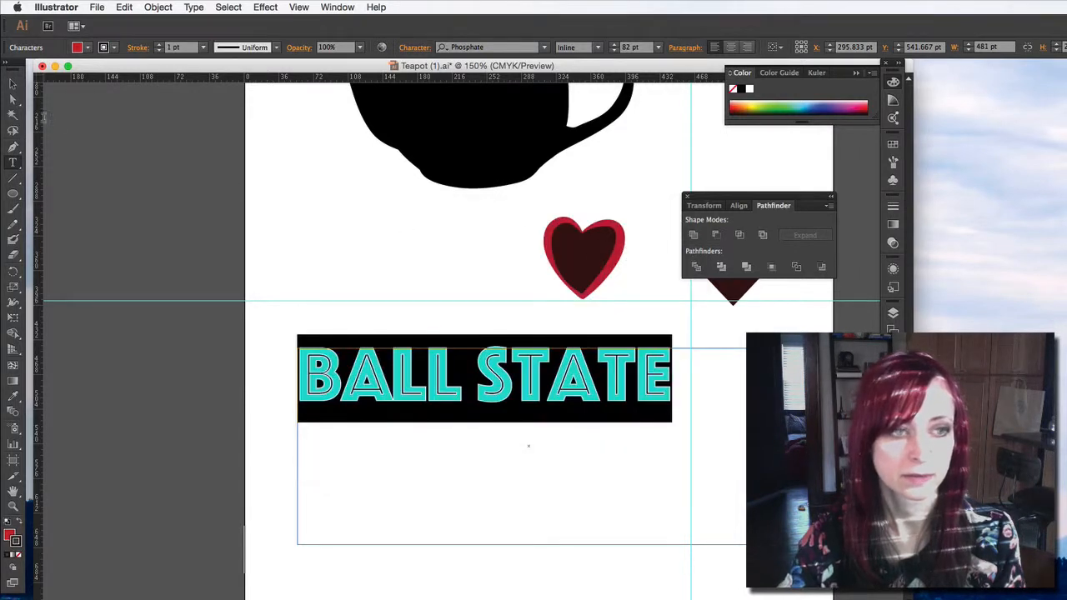
key(Escape)
click(347, 221)
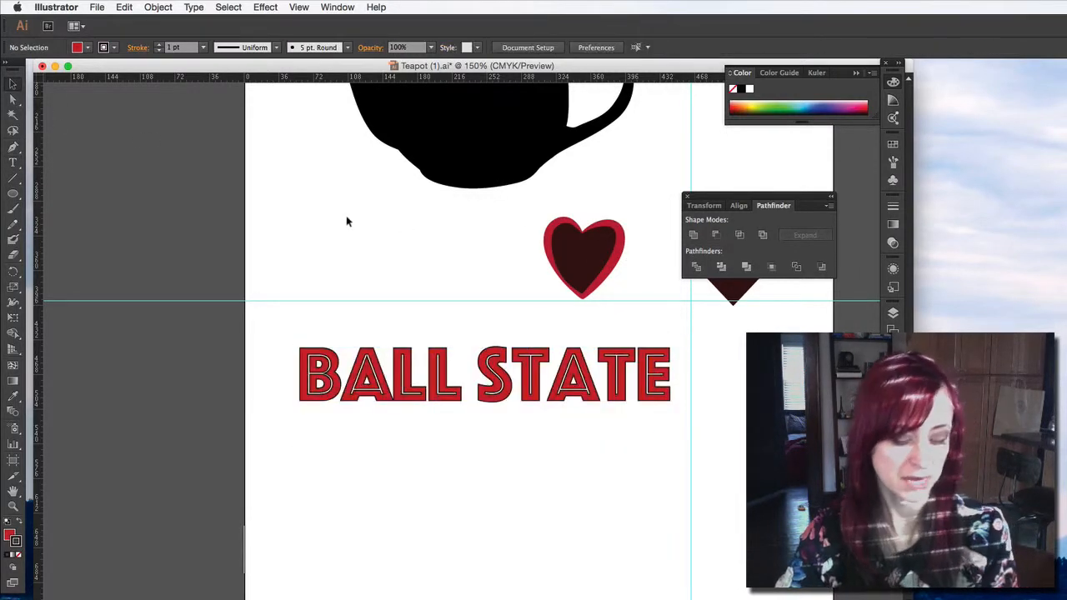
key(super+z)
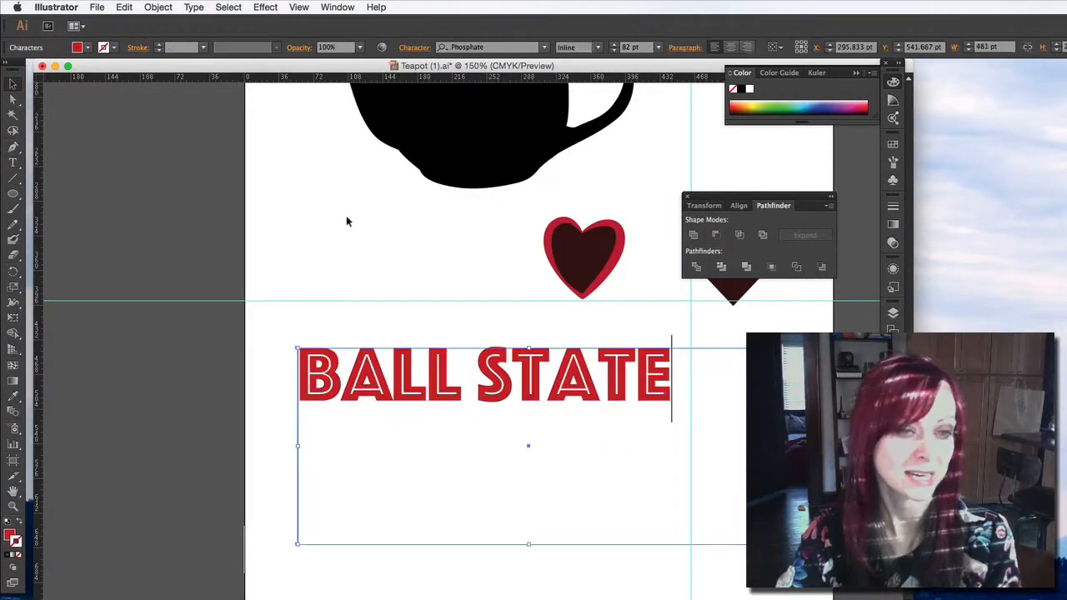
Step: Convert the red "Ball State" text to outlines and deselect it
key(Escape)
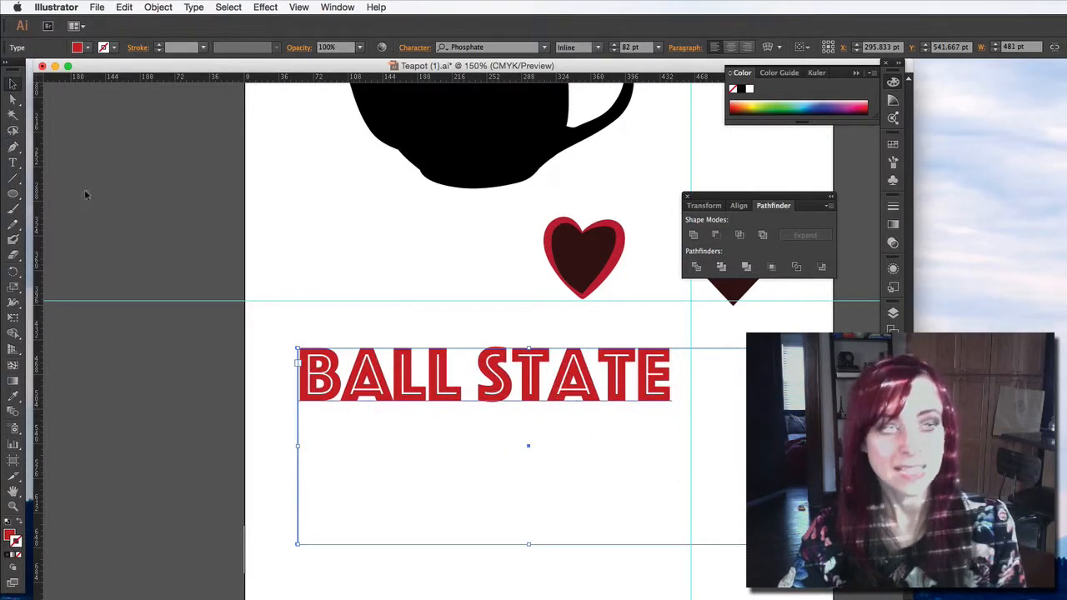
right_click(432, 377)
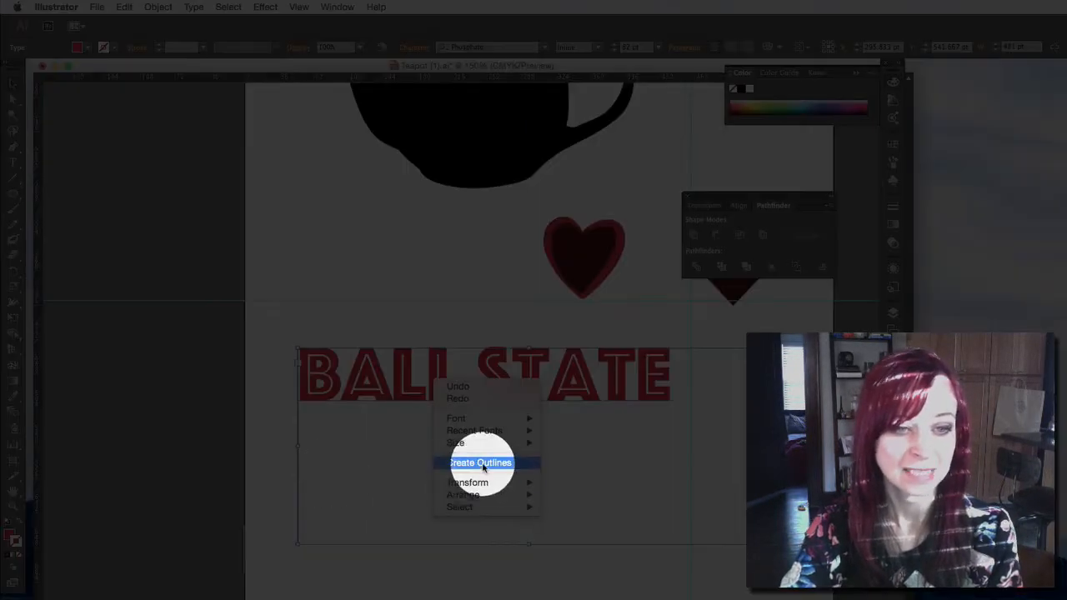
click(483, 465)
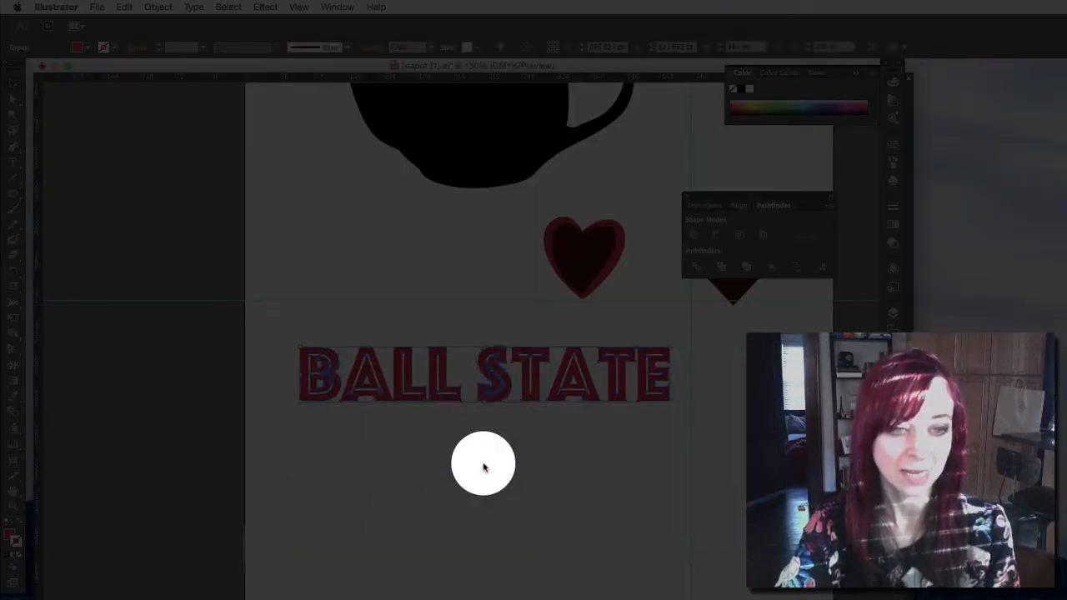
click(539, 445)
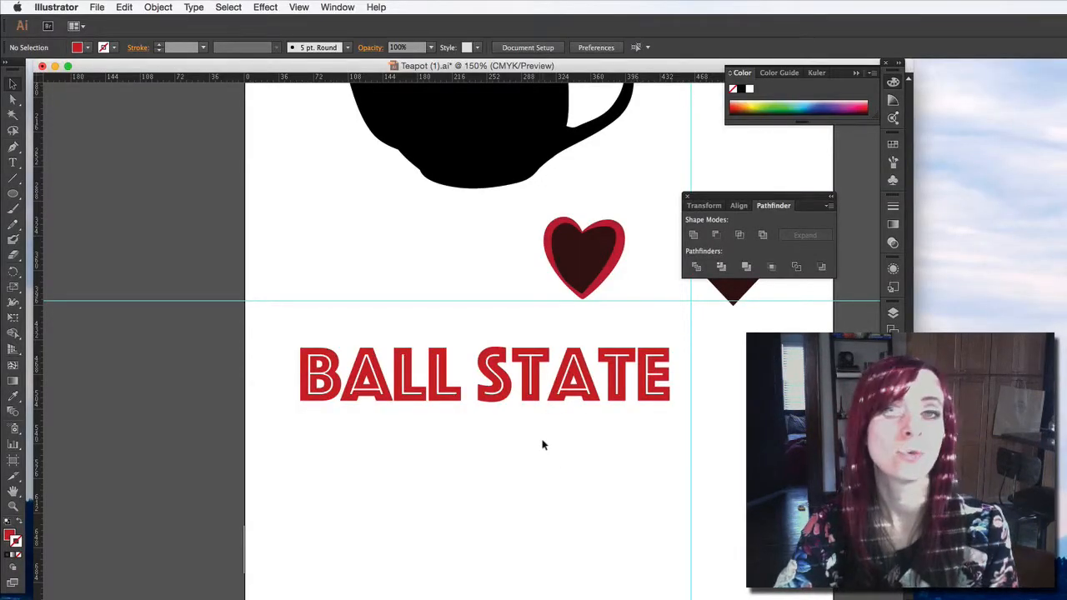
Step: Try to edit the outlined "Ball State" lettering as live text with the Type tool
click(530, 380)
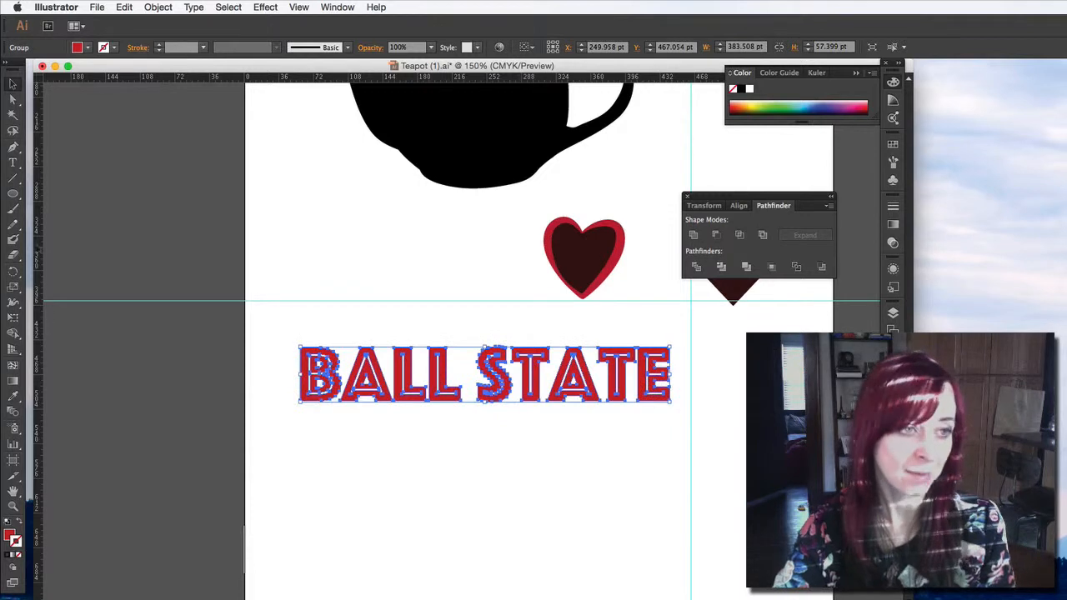
click(13, 163)
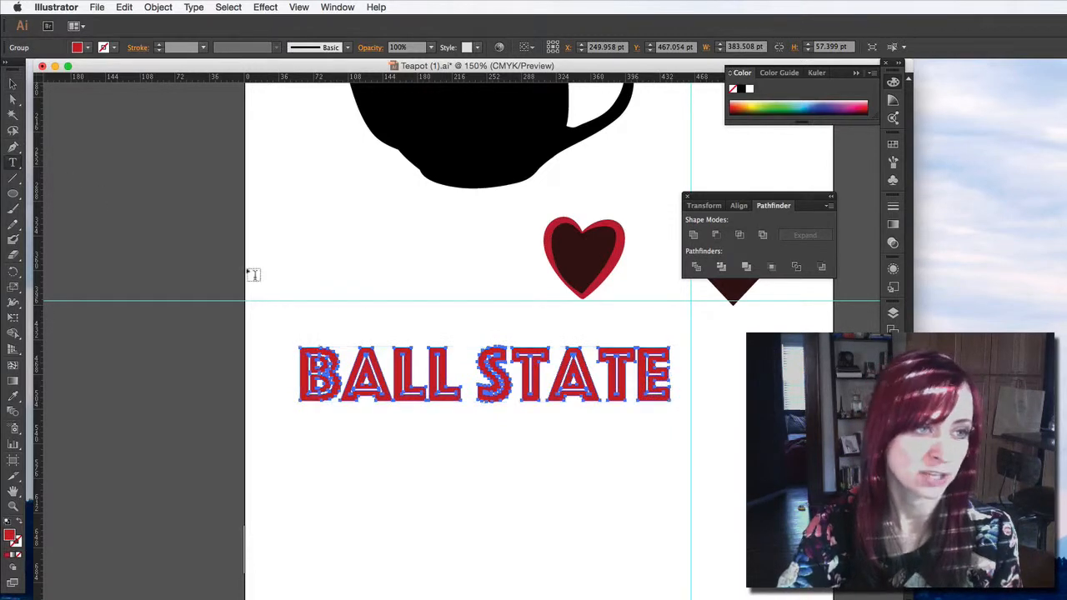
click(447, 366)
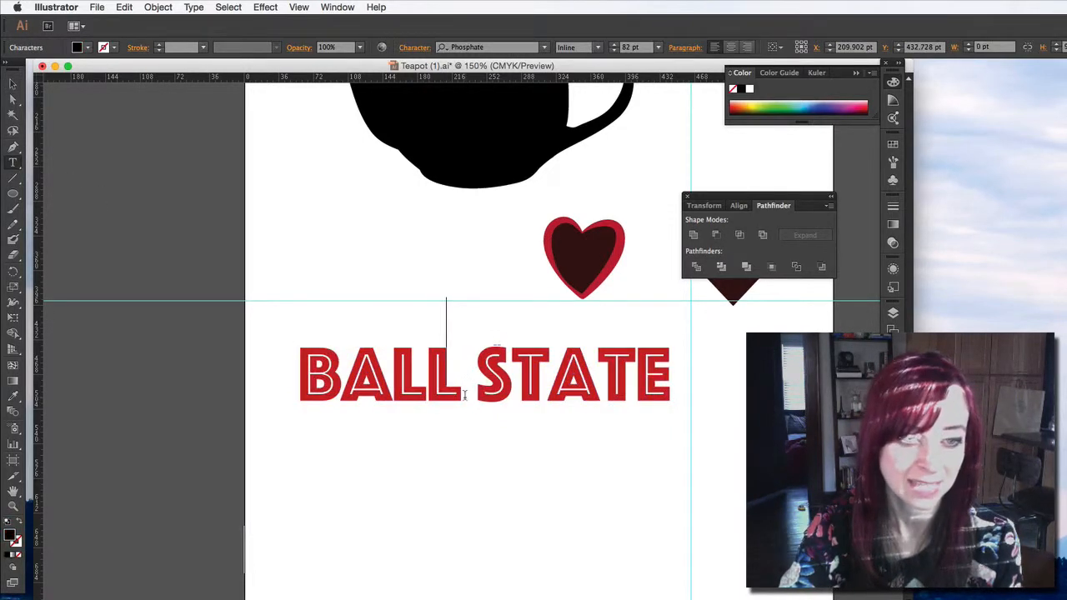
key(Escape)
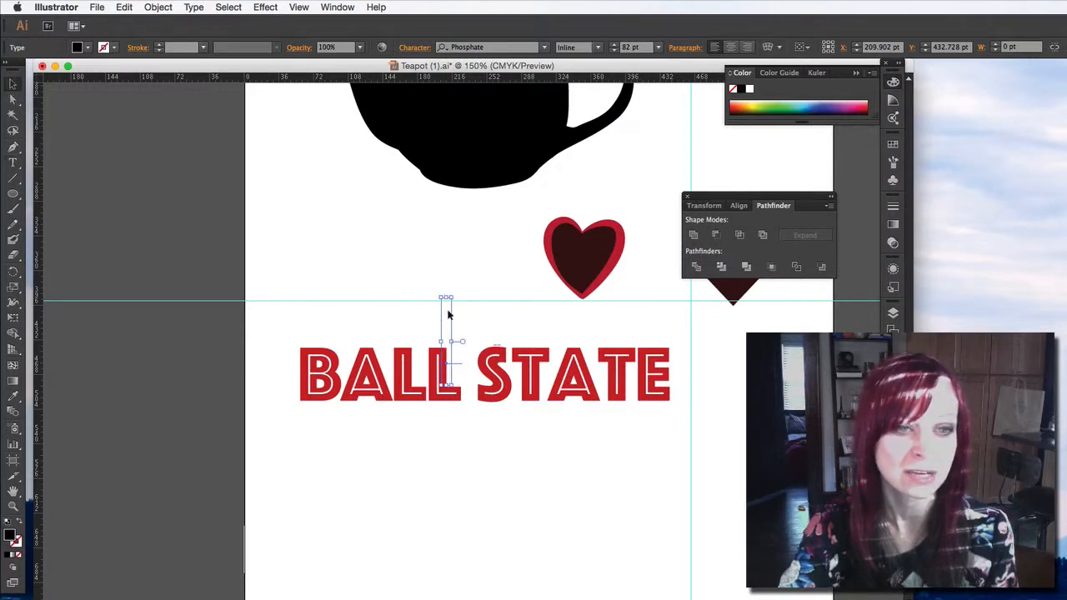
drag(447, 311, 426, 281)
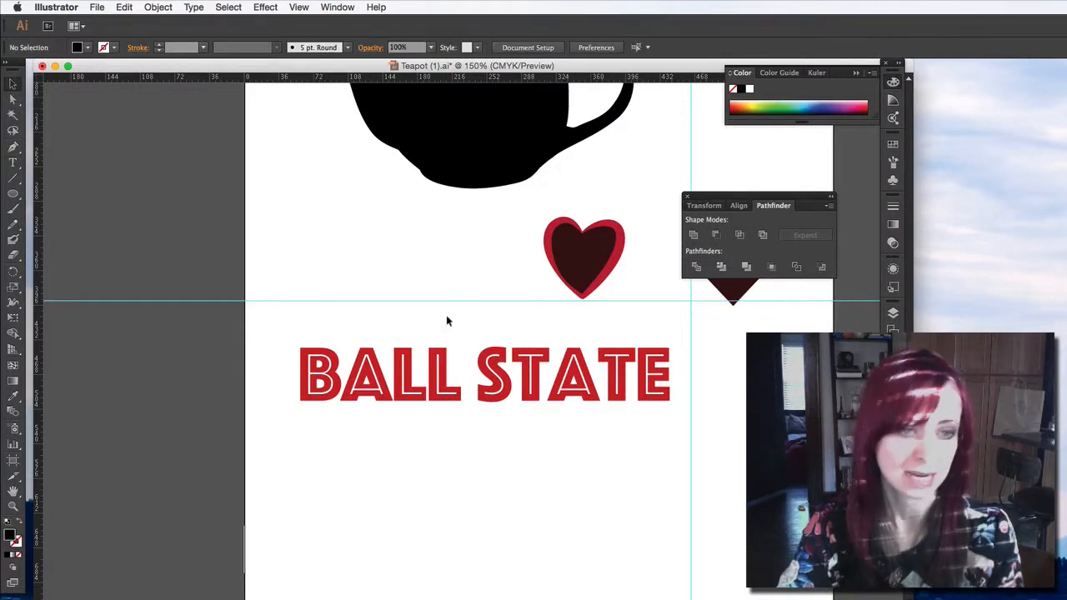
Step: Move the outlined letter B of "Ball" about 21 pt up and 10 pt to the right with Direct Selection
key(super+equal)
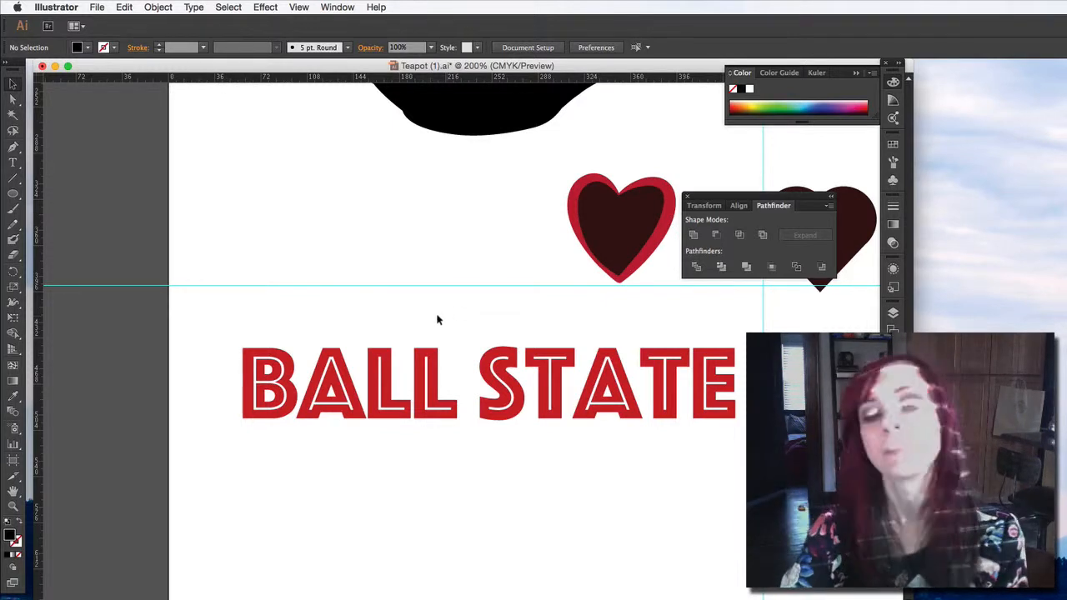
key(super+equal)
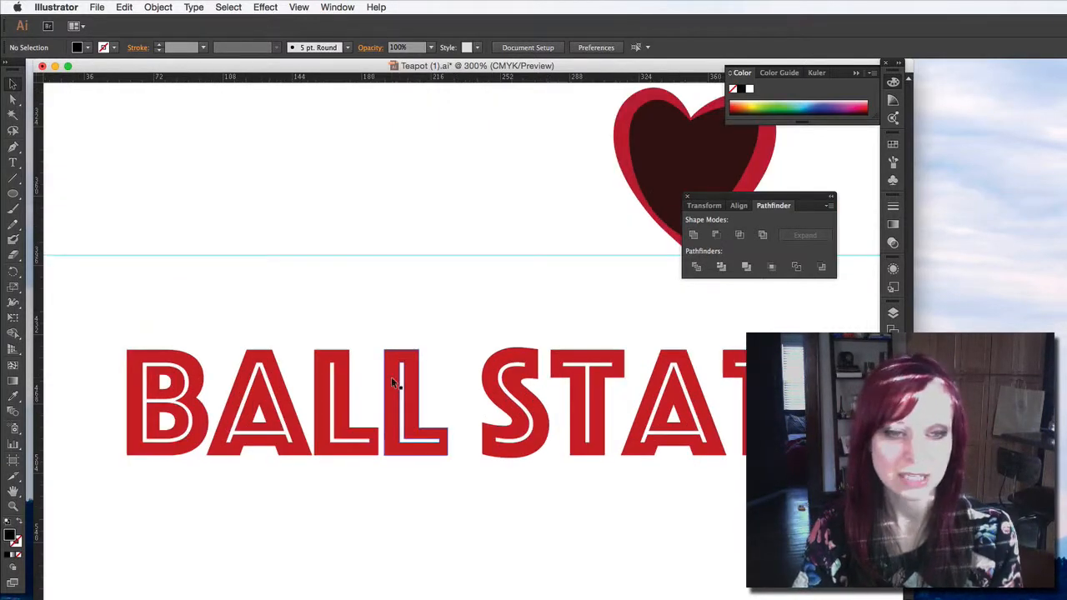
scroll(383, 350, left, 5)
scroll(383, 350, down, 3)
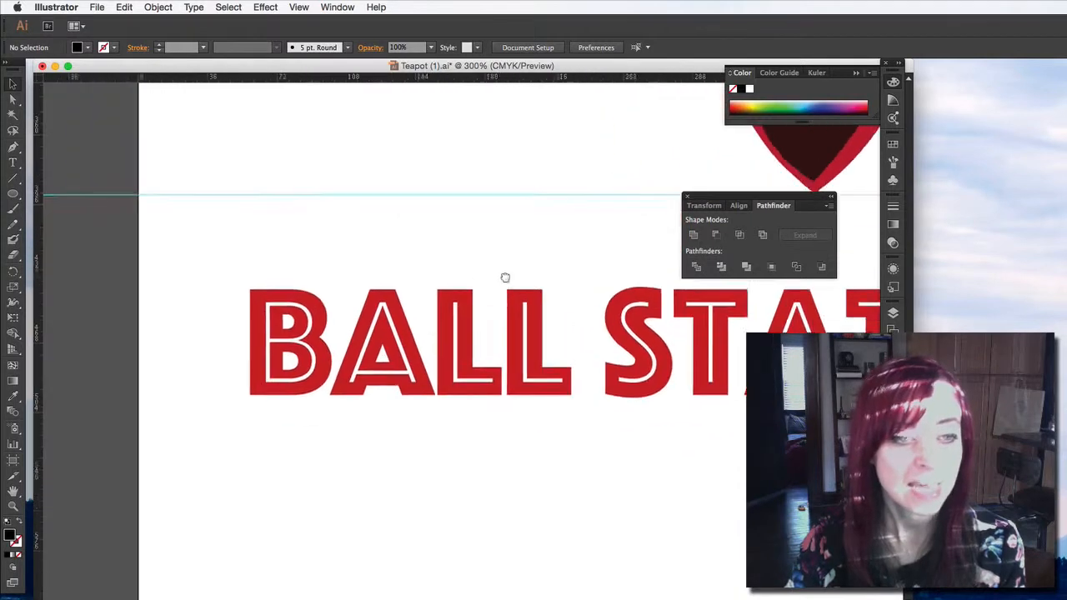
click(13, 99)
click(321, 340)
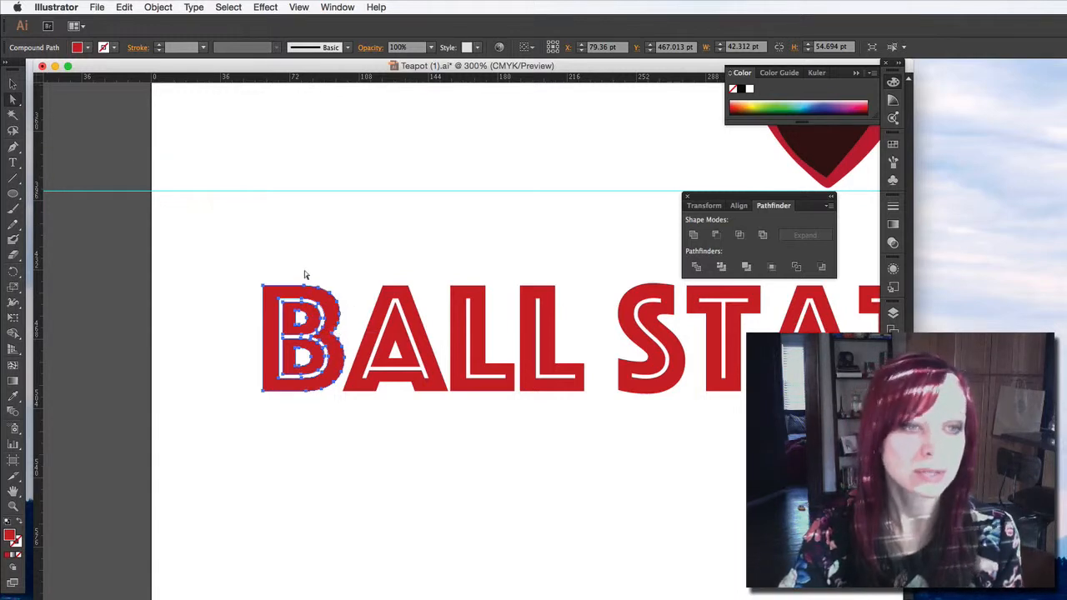
drag(263, 299, 284, 248)
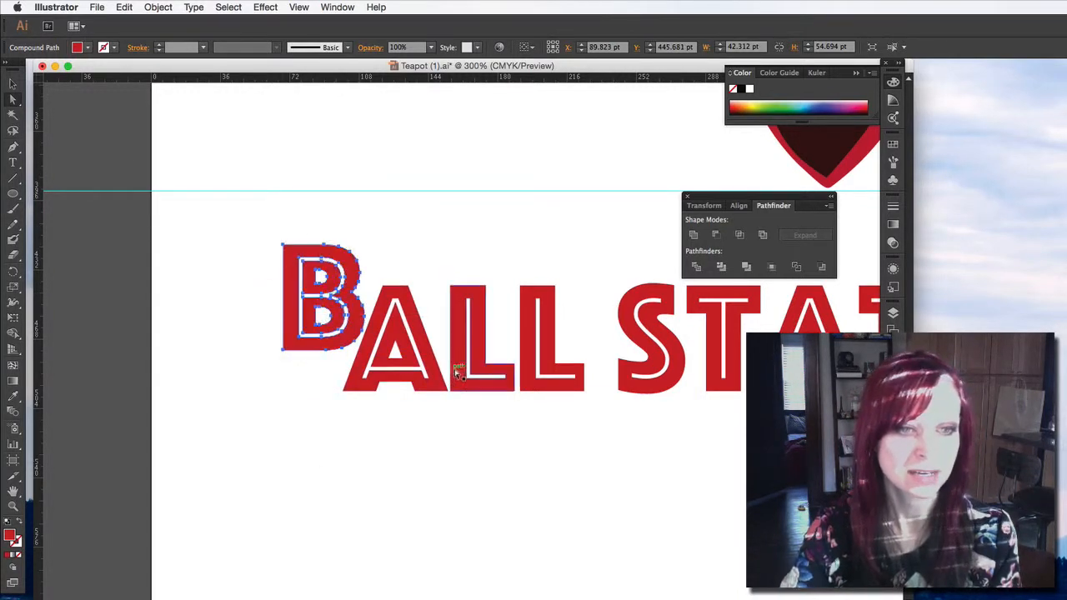
Step: Move the first L of "Ball" straight down and the second L slightly up and to the left
drag(470, 381, 470, 428)
key(super+z)
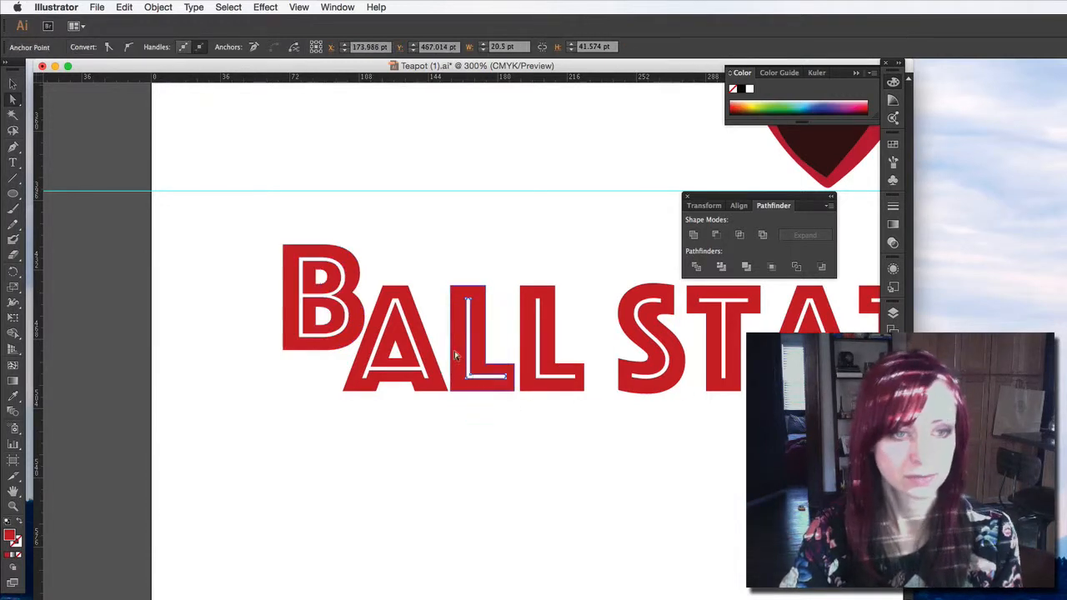
drag(455, 355, 457, 408)
drag(521, 355, 506, 340)
Step: Pull the lower anchor points of both Ls in "Ball" downwards so each letter gets a deep rectangular base
drag(569, 376, 572, 418)
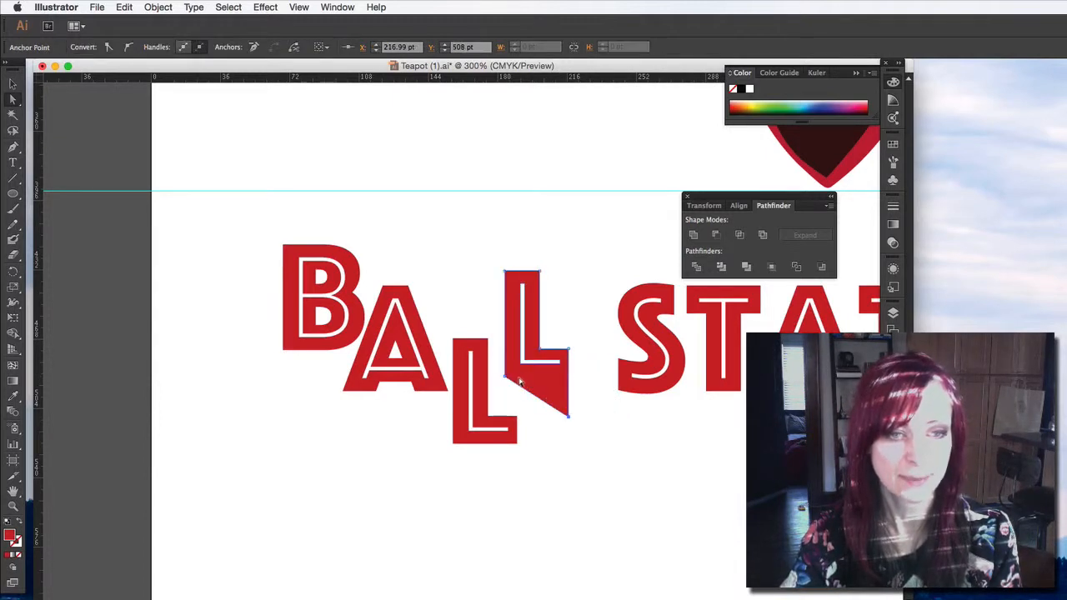
drag(506, 379, 506, 417)
click(457, 446)
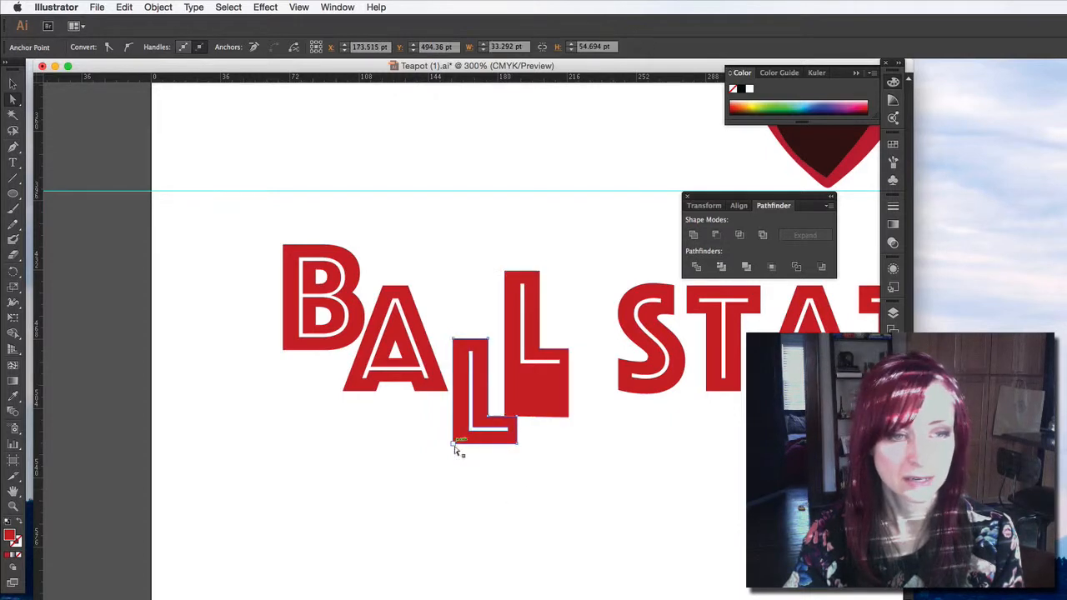
drag(454, 447, 455, 476)
drag(516, 443, 517, 474)
click(588, 485)
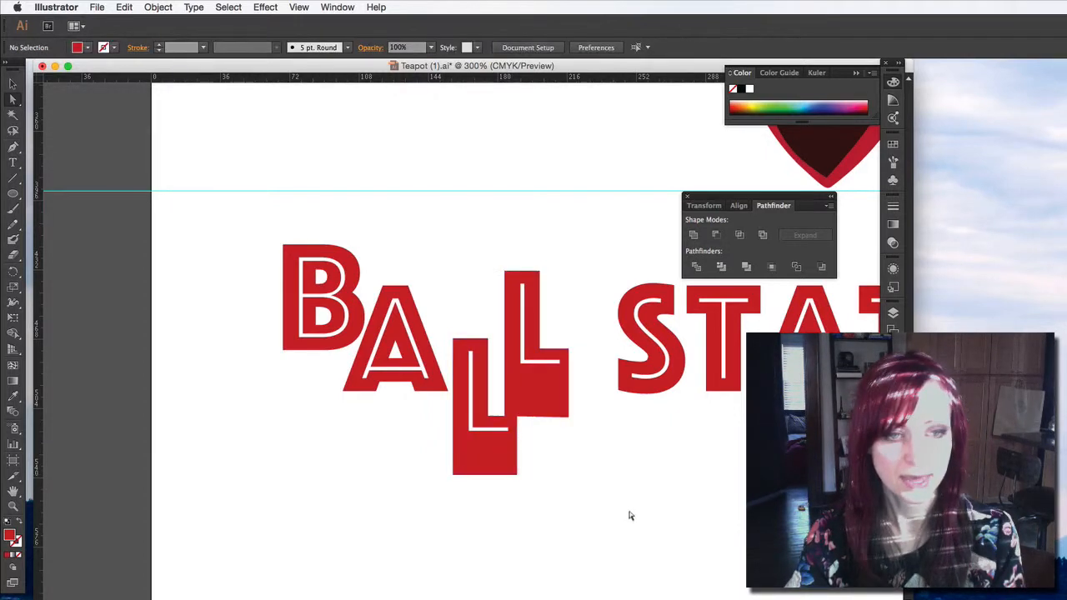
Step: Move the S of "State" down and to the right, and pull its lower-left anchor point up and left into a long spike
drag(632, 380, 597, 326)
click(717, 520)
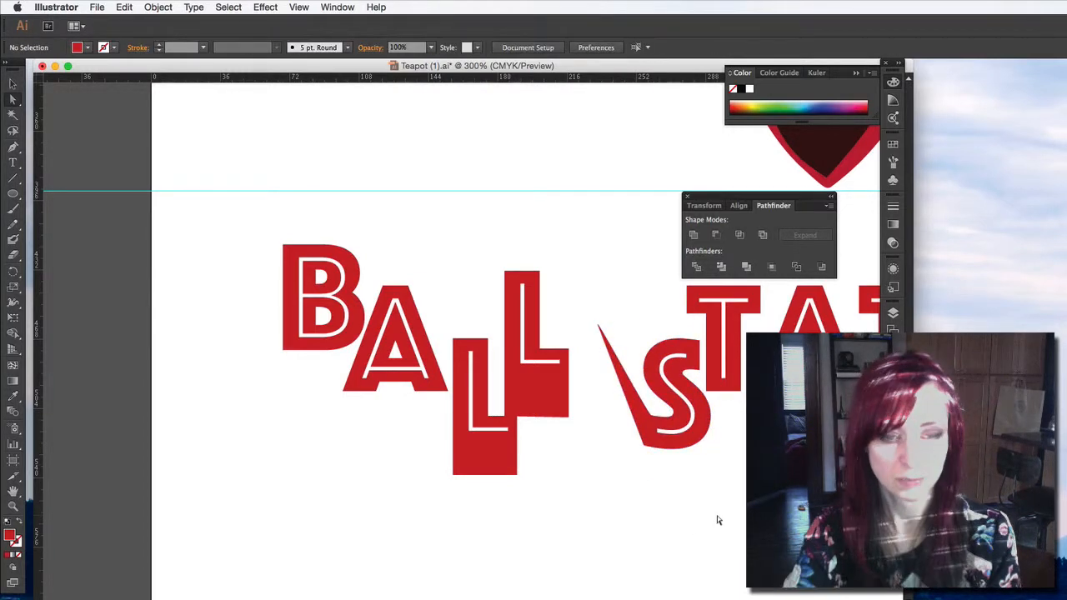
key(super+minus)
key(super+minus)
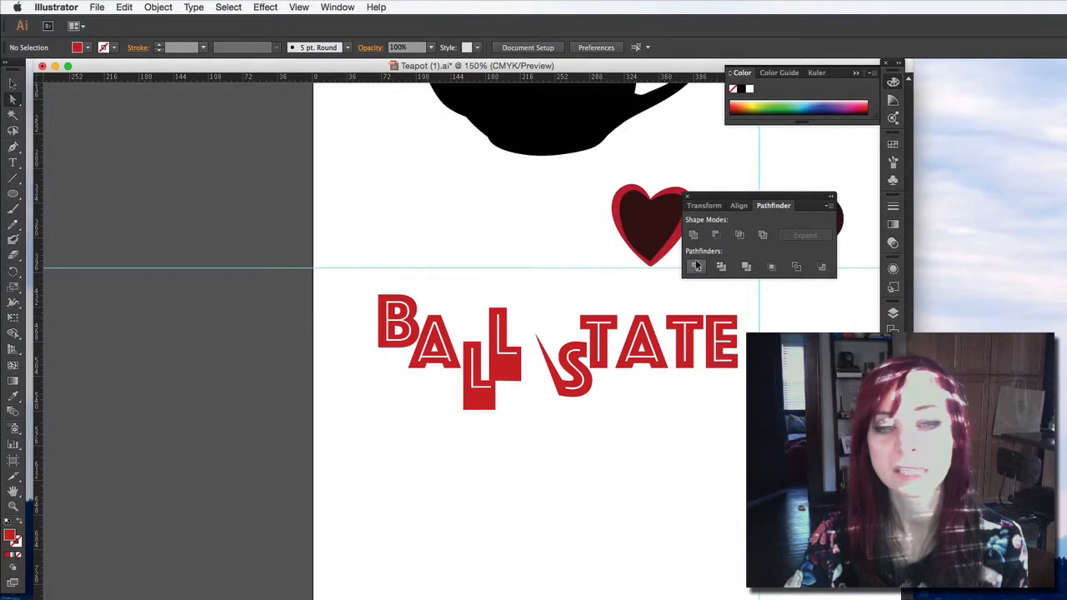
key(super+plus)
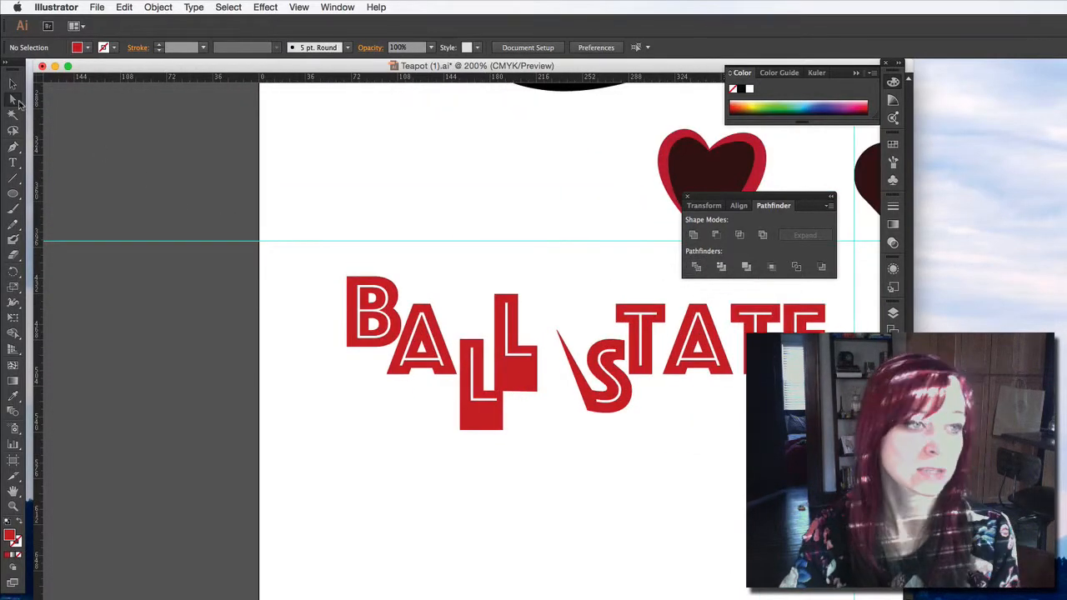
Step: Add a "BIGELOW" area text below the "Ball State" lettering and widen its frame to about 349 pt
click(13, 163)
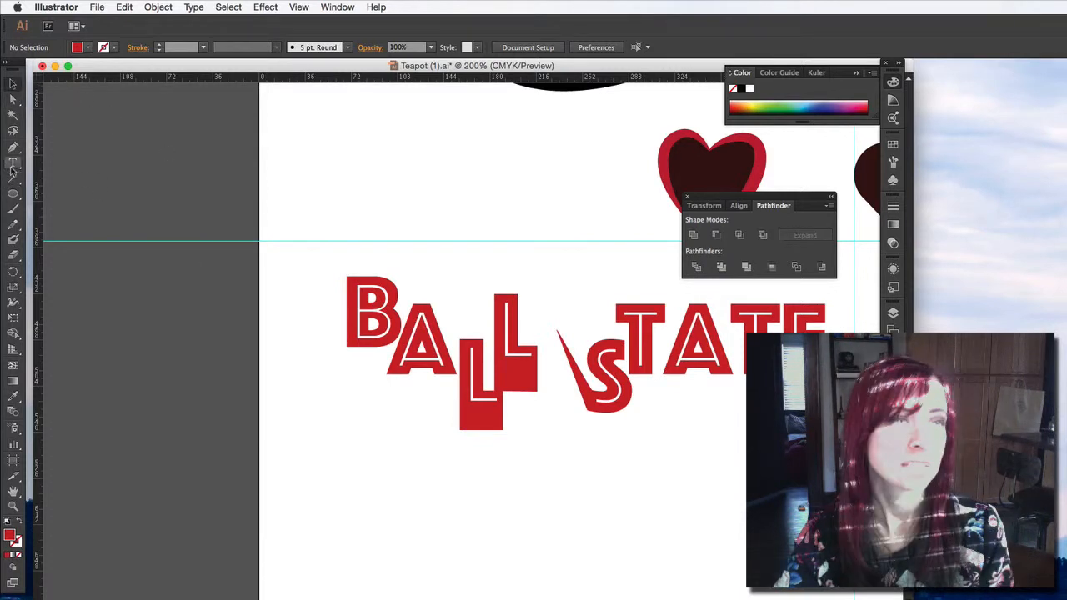
drag(377, 461, 727, 536)
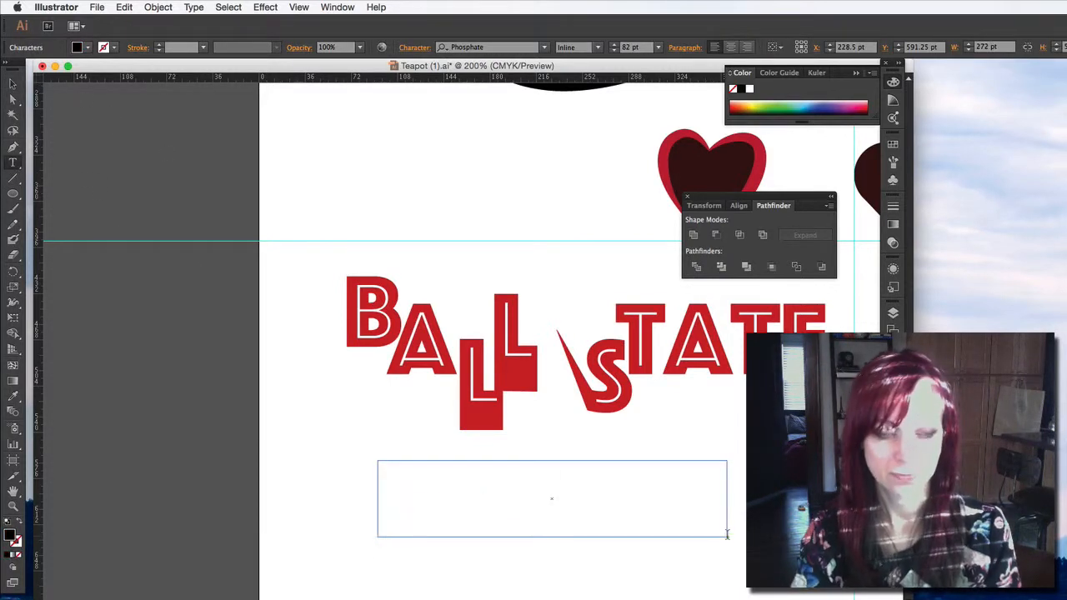
text(BIGELO)
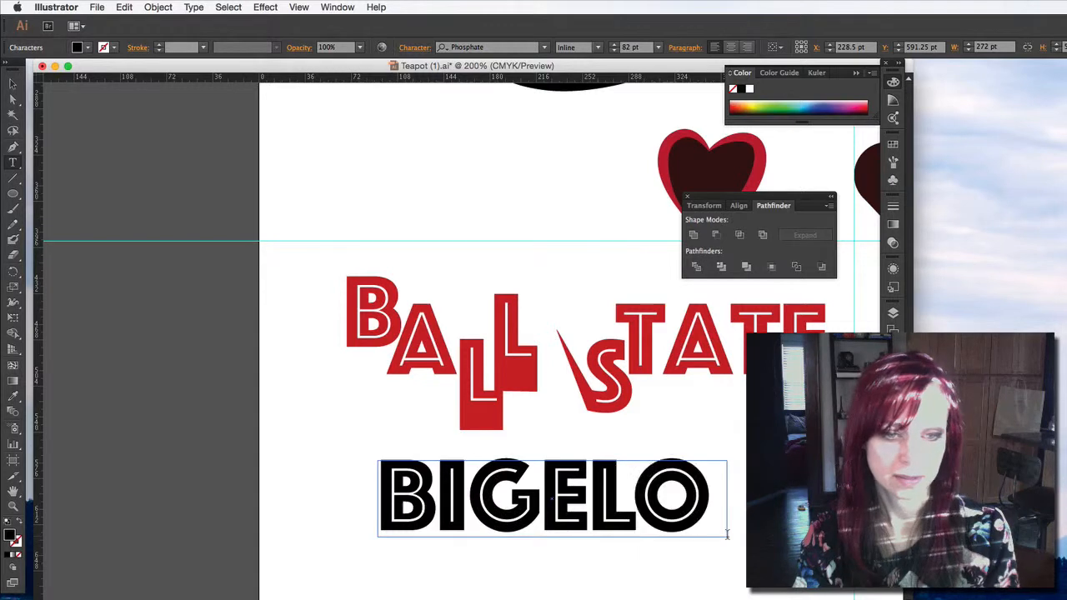
key(BackSpace)
key(BackSpace)
text(-)
click(13, 83)
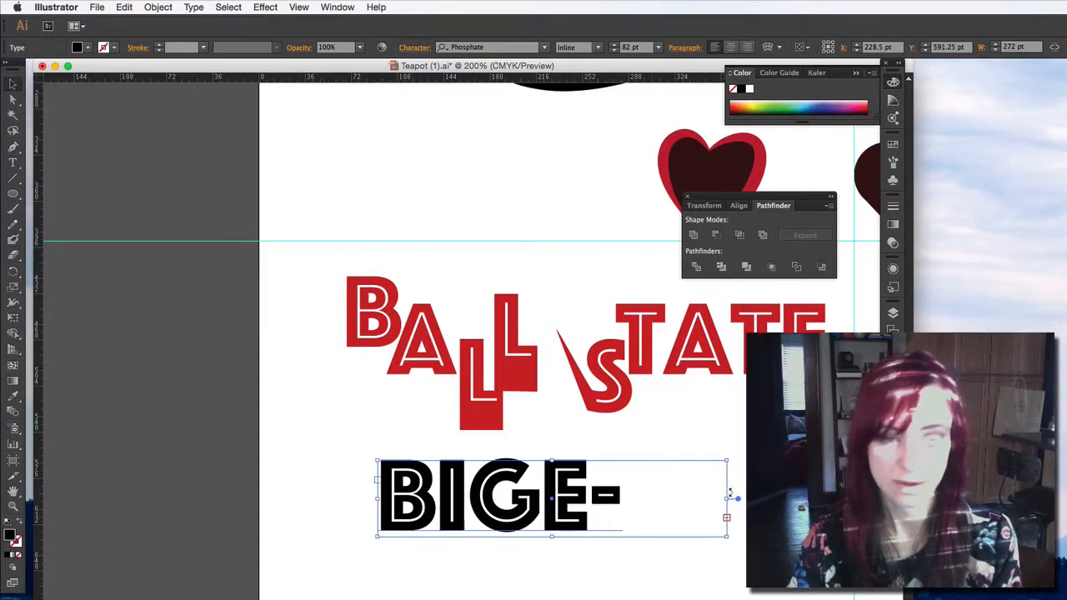
drag(730, 499, 828, 499)
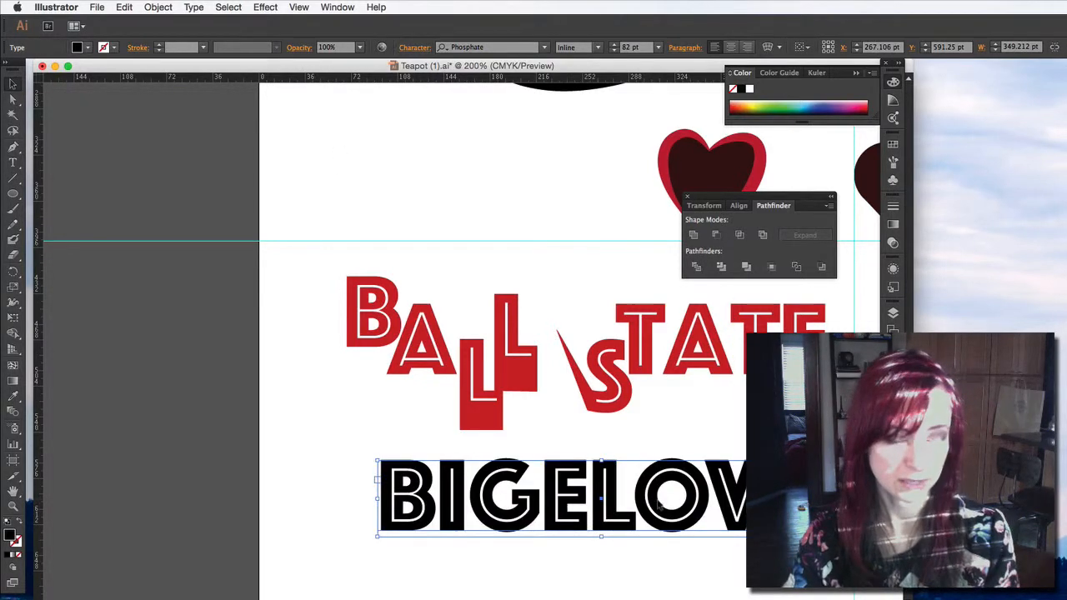
Step: Set the font of all the "BIGELOW" text to Passion One Bold
double_click(631, 498)
key(super+a)
click(494, 47)
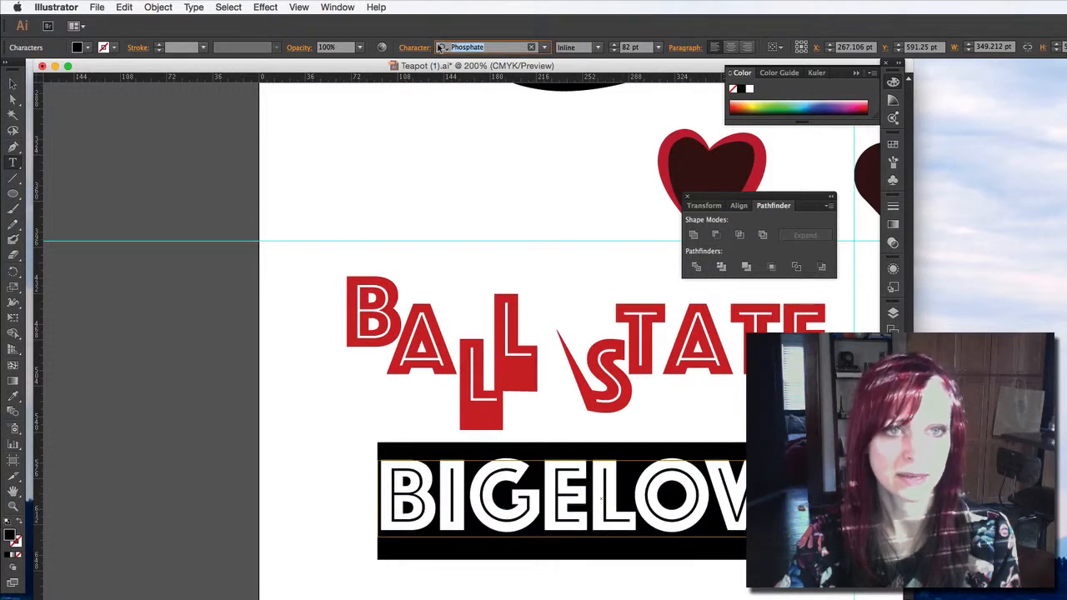
key(Up)
key(Up)
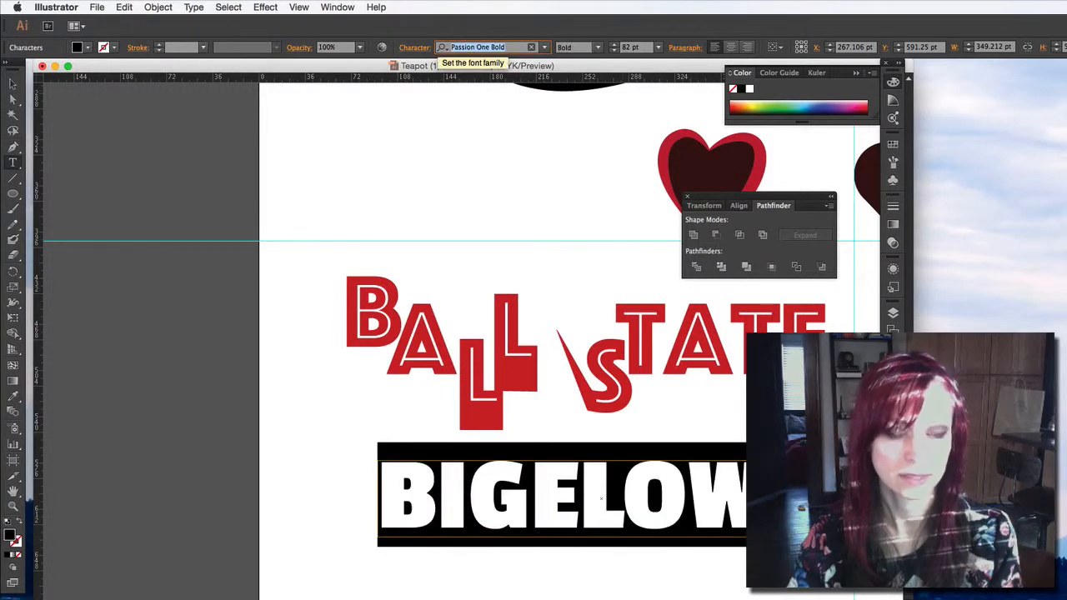
click(13, 84)
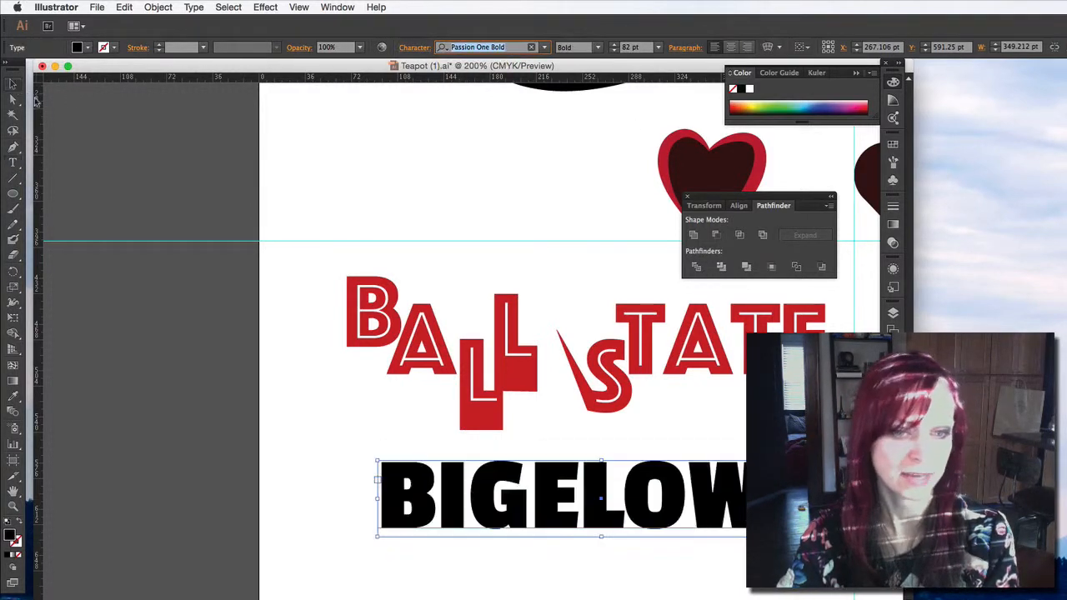
Step: Convert the "BIGELOW" text to outlines and move it about 11 pt to the right and 3.5 pt up
right_click(567, 487)
click(586, 573)
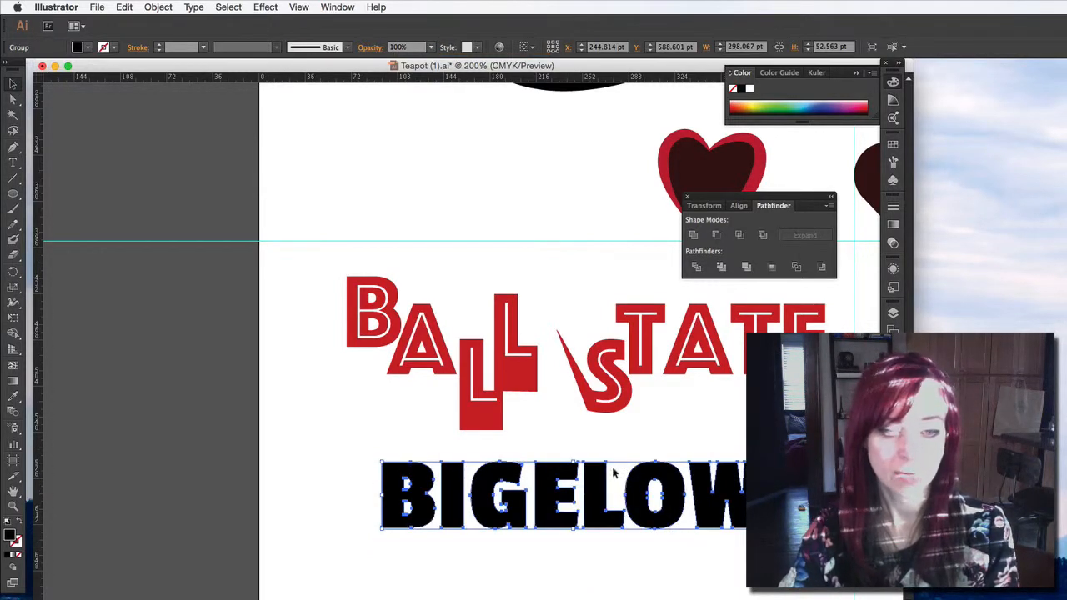
mouse_move(739, 507)
mouse_down()
mouse_move(739, 531)
mouse_move(754, 502)
mouse_up()
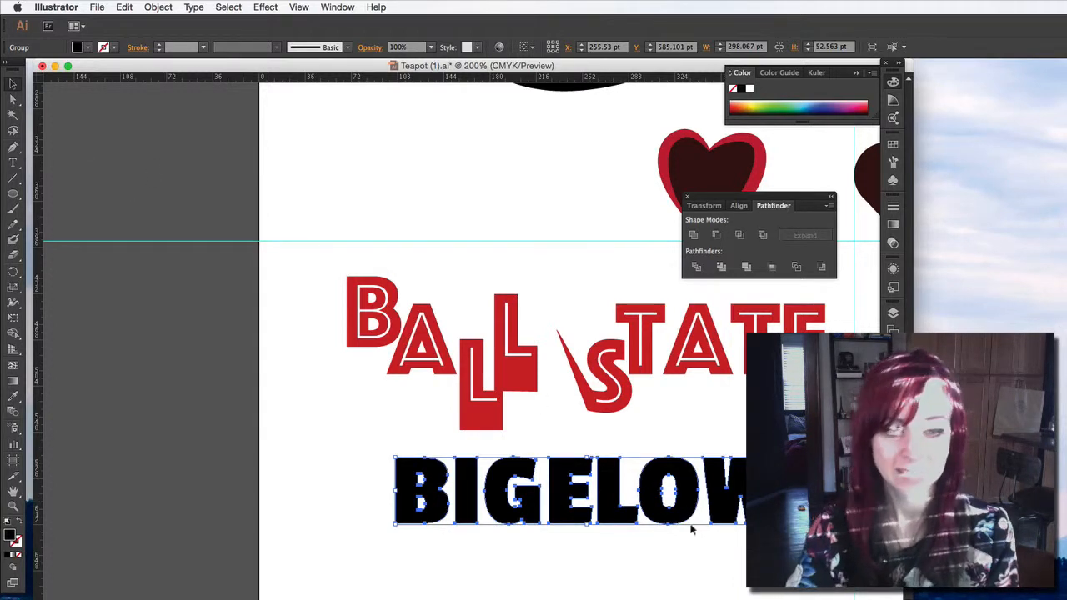
Step: Isolate the "BIGELOW" group, move its letter O about 15 pt up and 3 pt to the left, and exit isolation mode
double_click(690, 500)
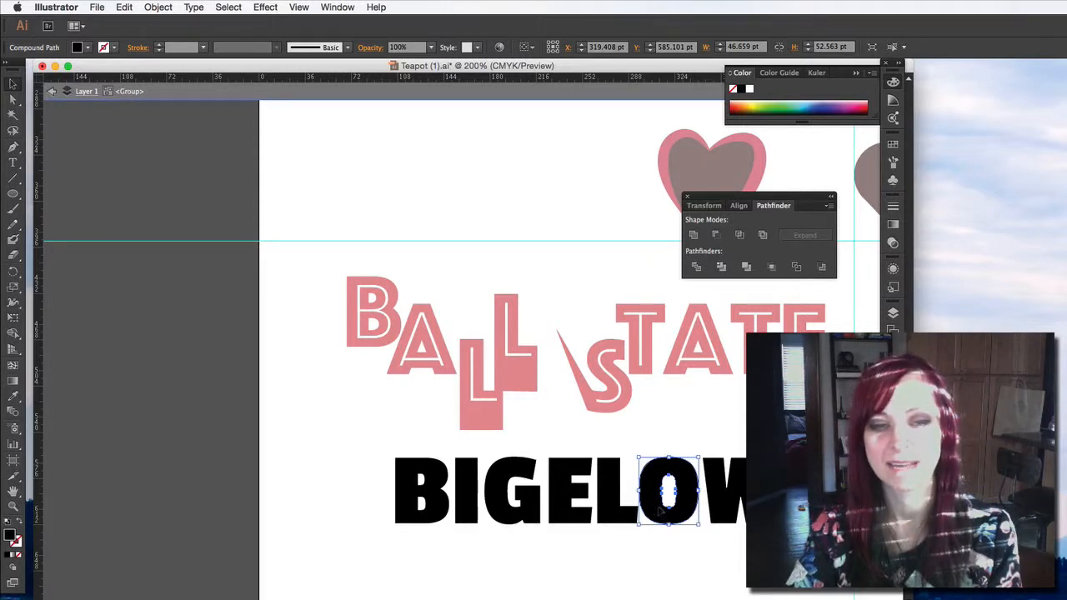
mouse_move(679, 499)
mouse_down()
mouse_move(681, 474)
mouse_move(688, 487)
mouse_up()
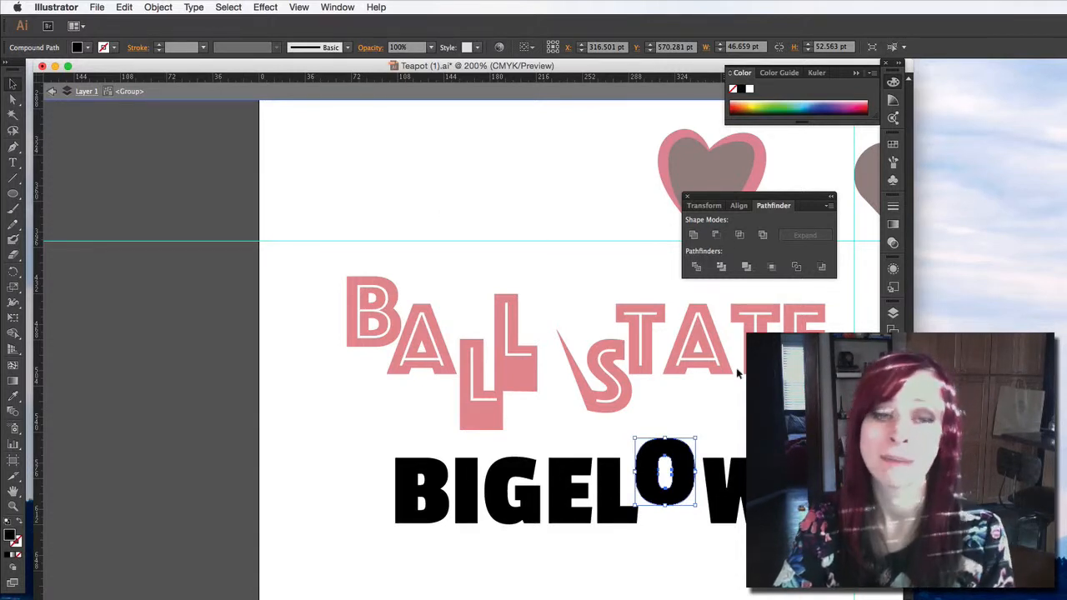
click(640, 288)
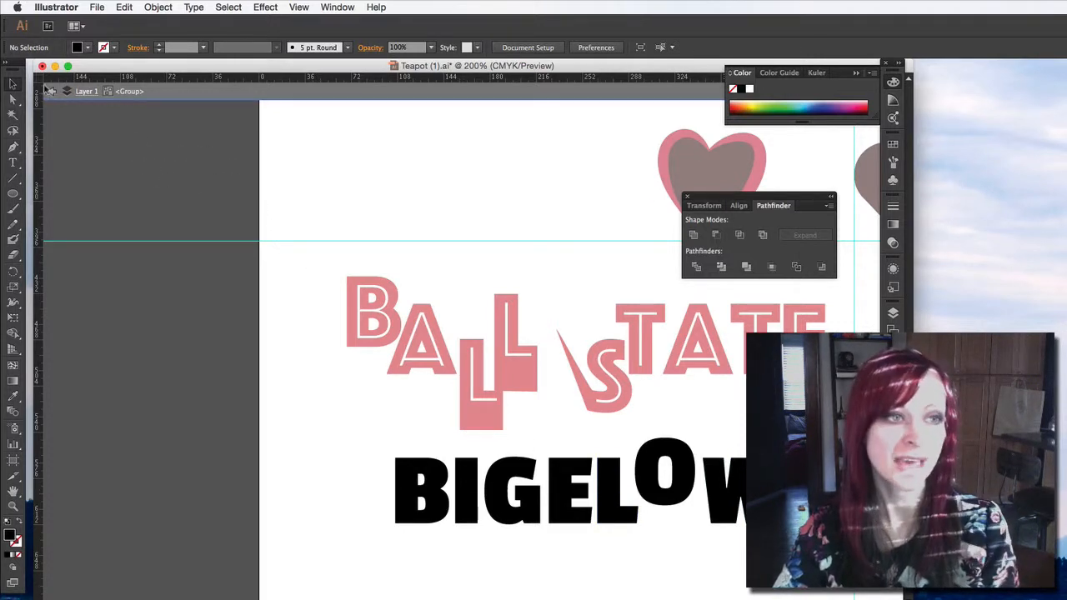
click(51, 91)
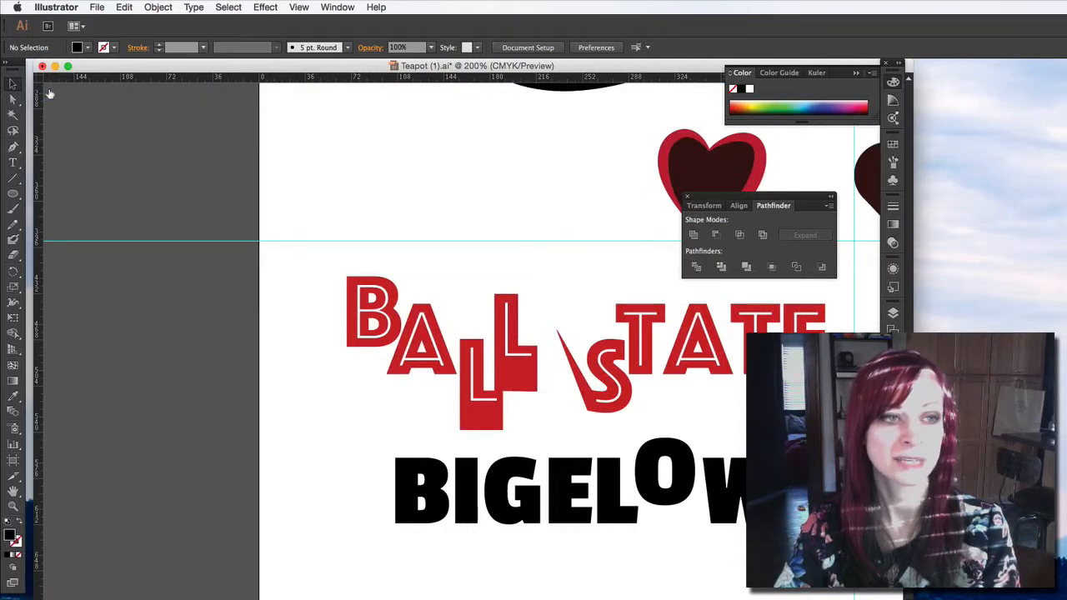
Step: Move the red-outlined heart to about X 280 pt, Y 337 pt, and shift the "BIGELOW" group about 27 pt left and 7 pt down
drag(671, 175, 523, 185)
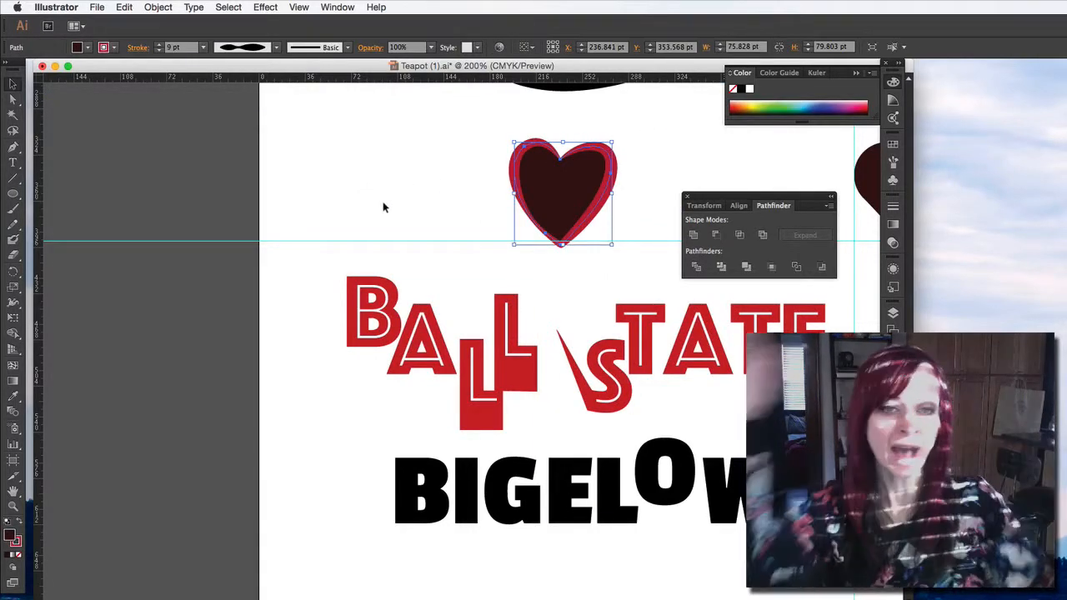
drag(540, 191, 619, 178)
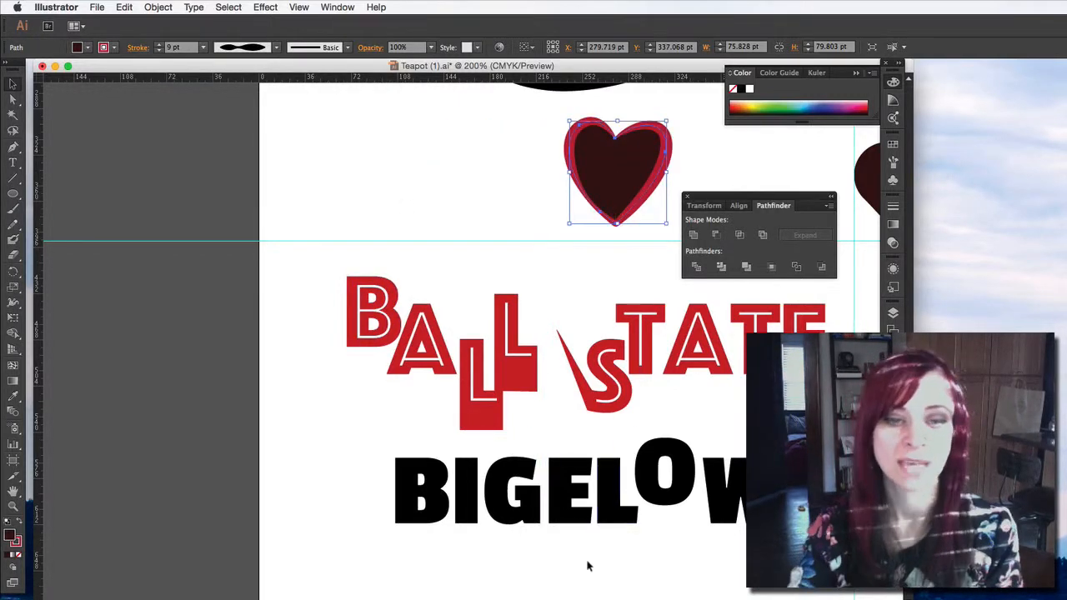
click(612, 494)
drag(613, 493, 573, 484)
Step: Isolate the "BIGELOW" group, delete its letter O and exit isolation mode
double_click(577, 504)
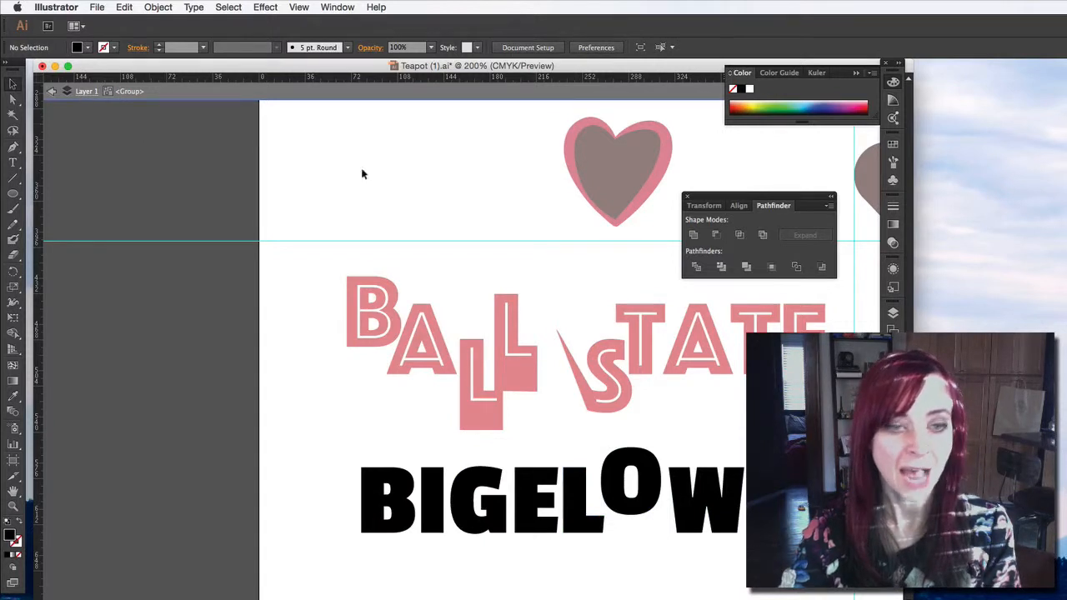
mouse_move(614, 479)
mouse_down()
mouse_move(617, 467)
mouse_move(621, 485)
mouse_move(626, 475)
mouse_move(620, 494)
mouse_up()
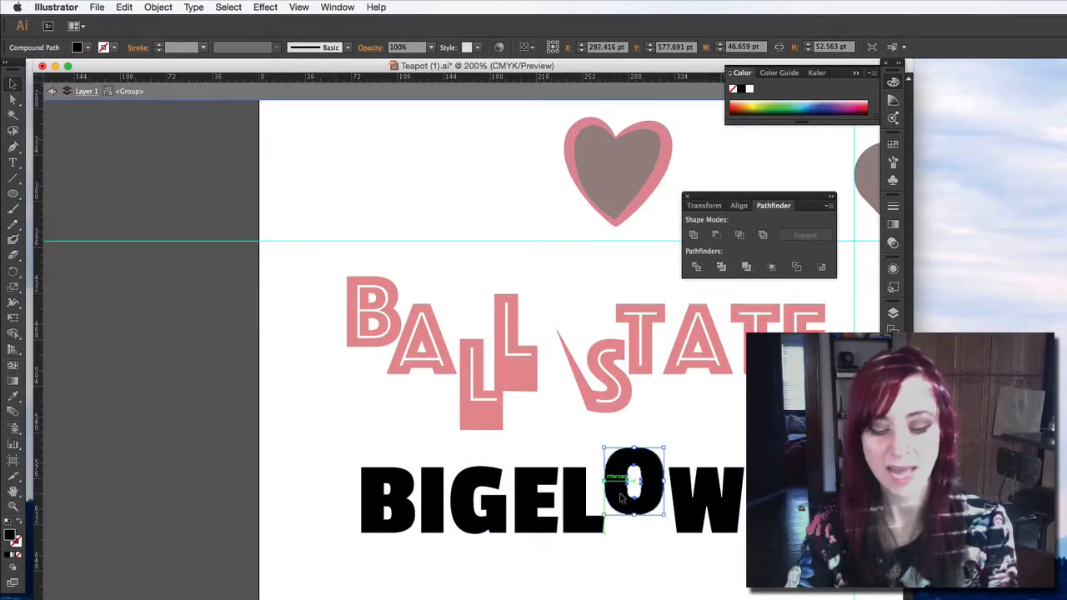
key(Delete)
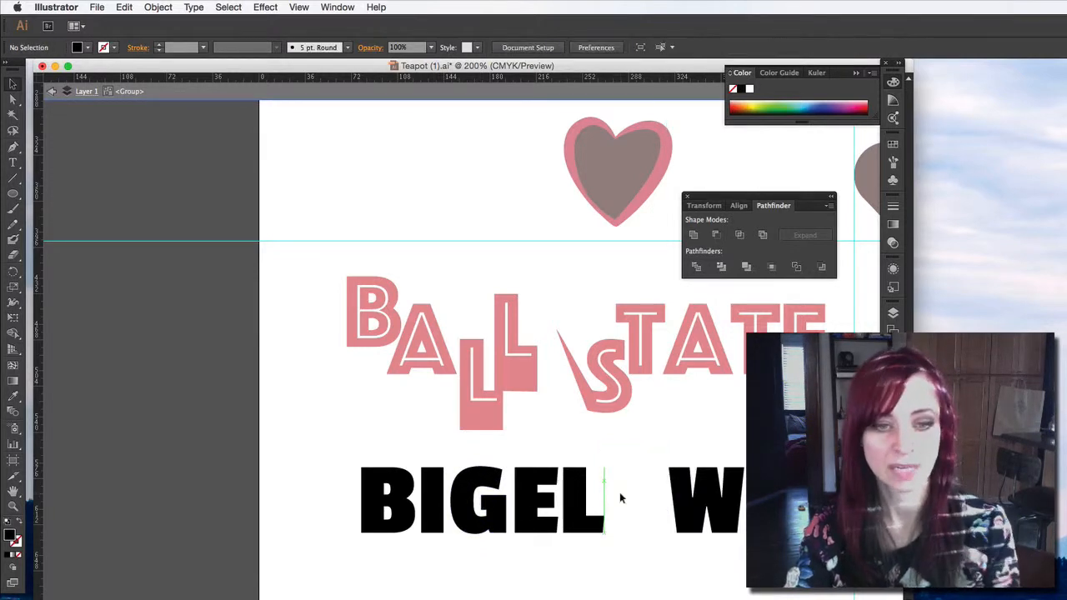
click(51, 91)
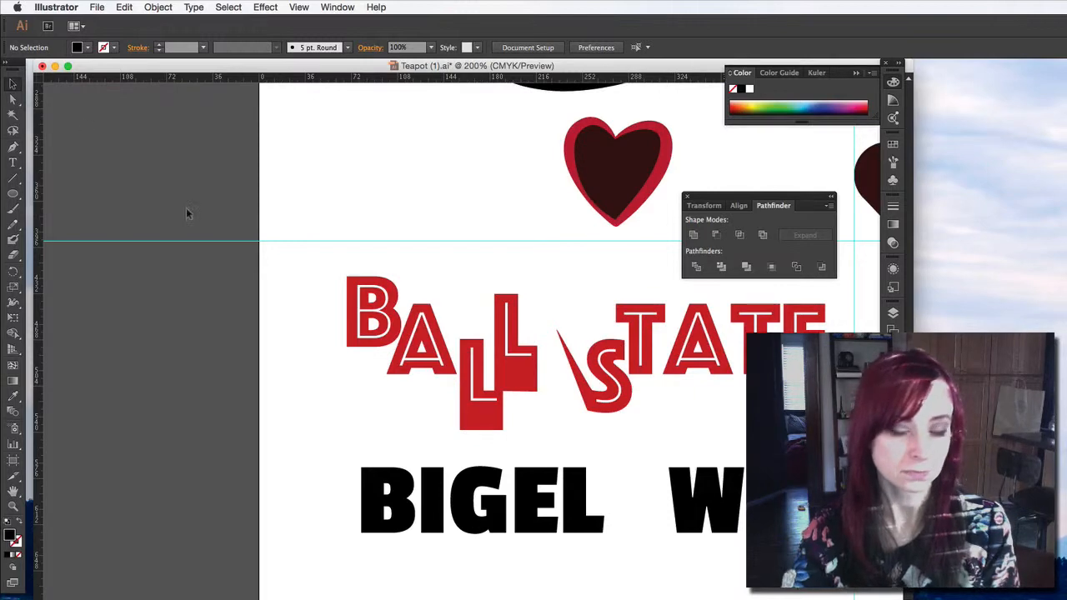
Step: Draw a rounded black paw pad about 39 by 30 pt with the Pen tool in the gap between the L and W
key(super+=)
drag(602, 376, 396, 191)
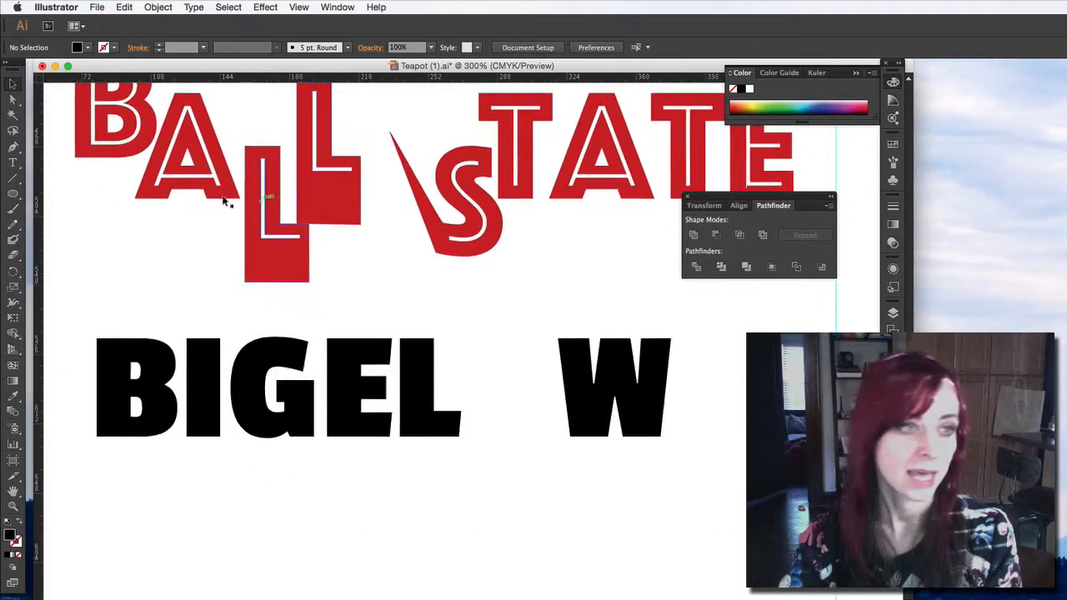
click(13, 146)
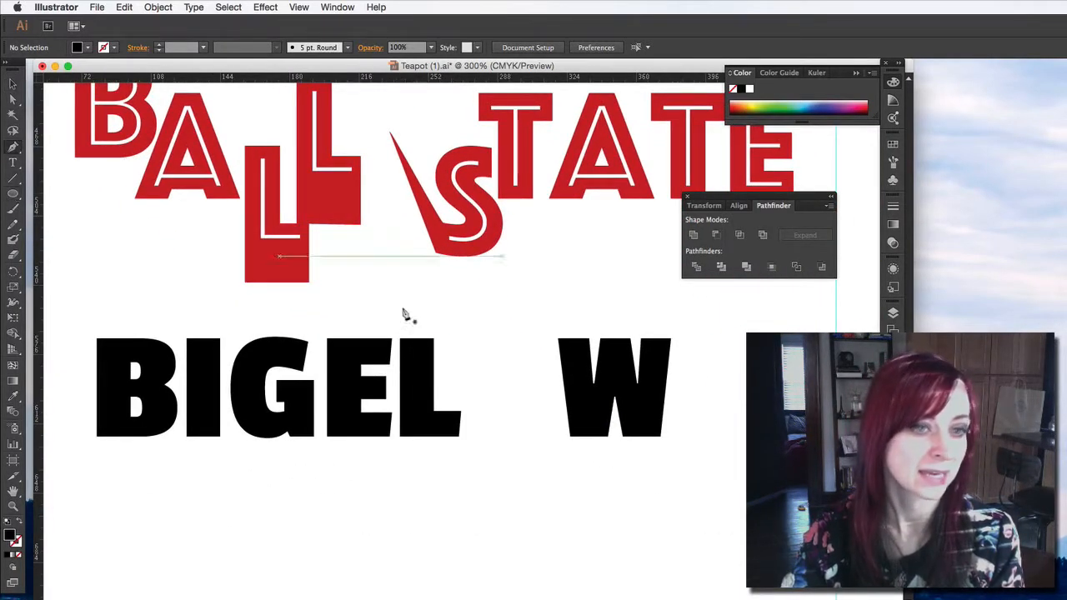
click(499, 350)
drag(490, 358, 553, 382)
click(500, 352)
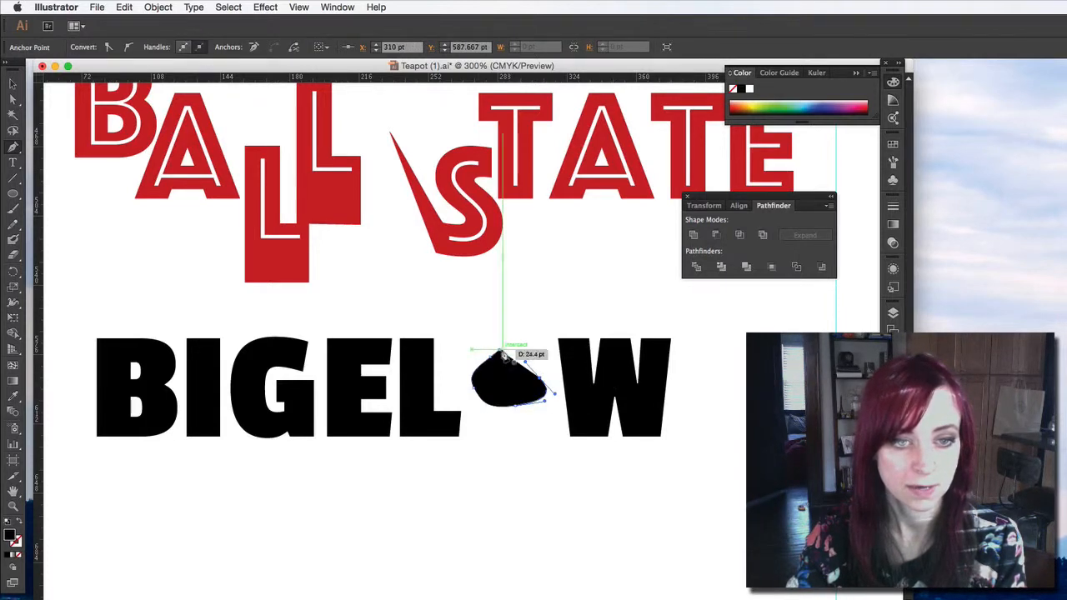
Step: Draw four small black toe shapes with the Pen tool in an arc above and to the left of the paw pad
click(471, 318)
drag(472, 342, 492, 297)
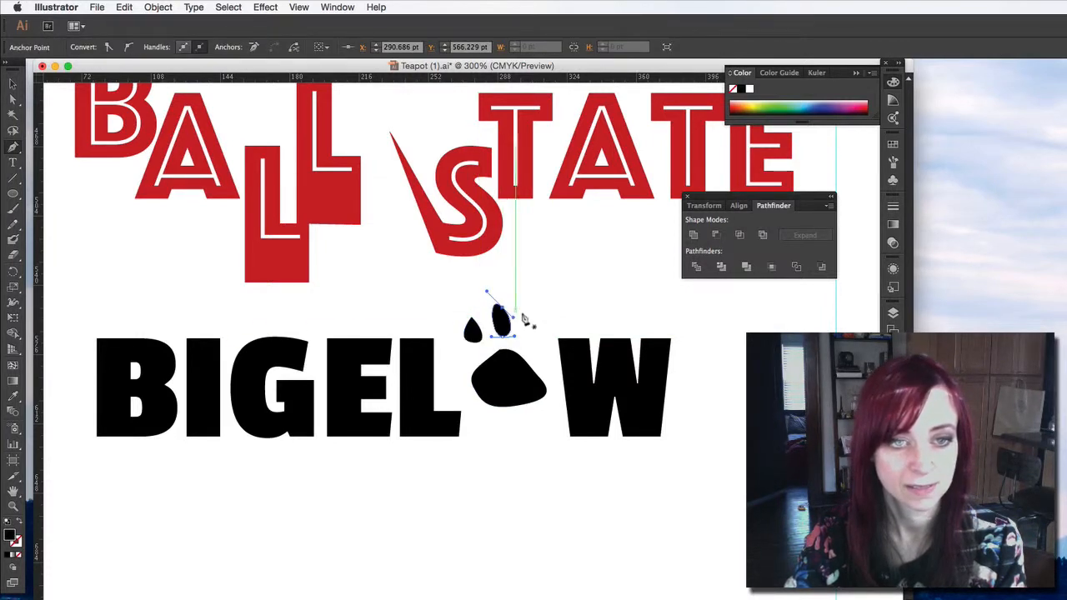
click(527, 314)
mouse_move(527, 348)
mouse_down()
mouse_move(546, 350)
mouse_move(529, 332)
mouse_up()
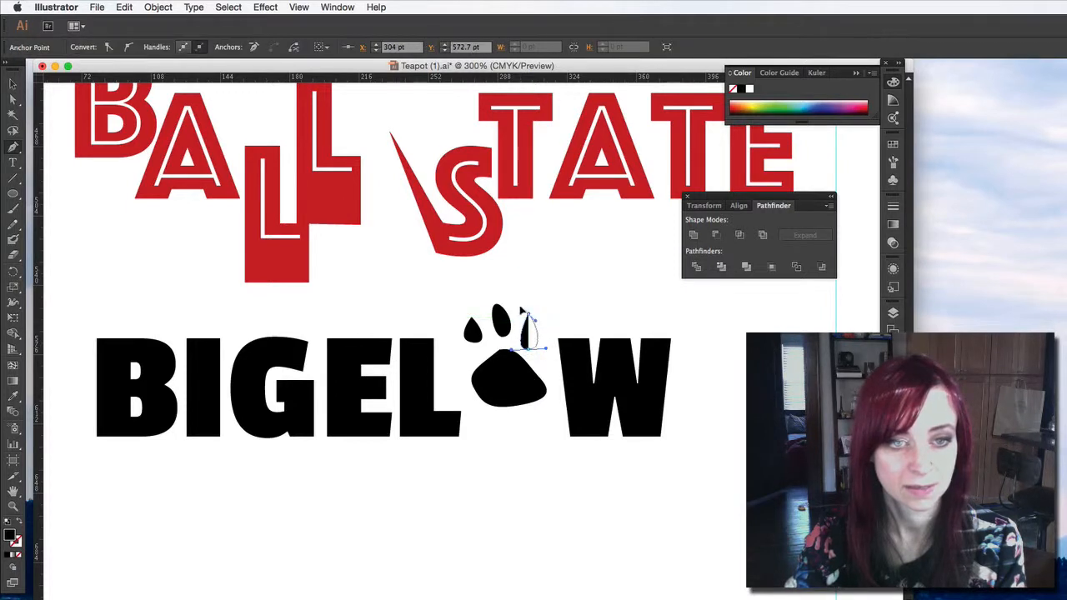
click(463, 349)
mouse_move(452, 357)
mouse_down()
mouse_move(460, 366)
mouse_move(455, 333)
mouse_up()
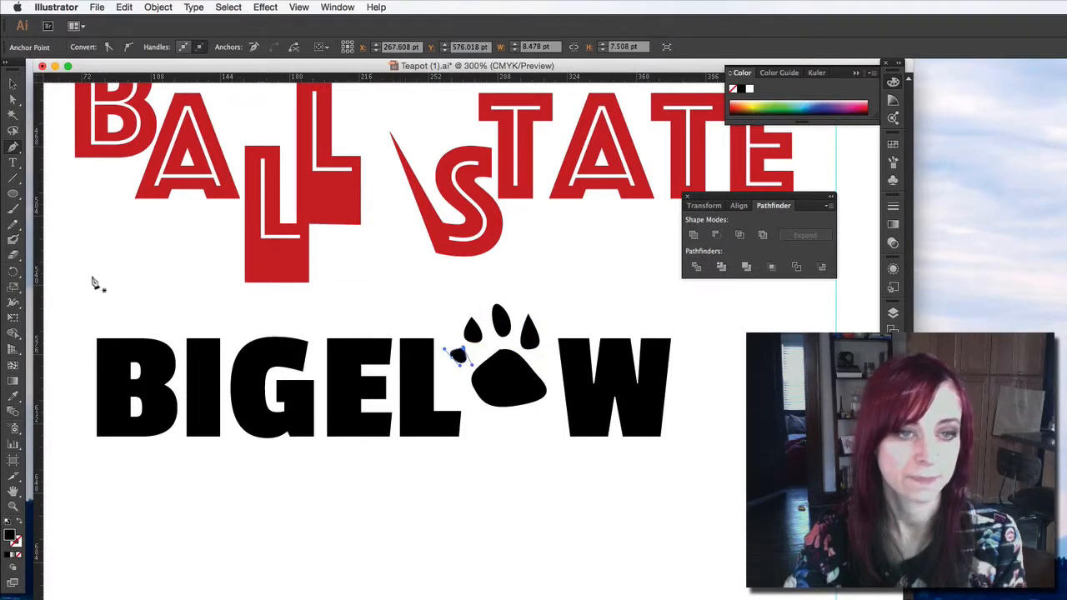
Step: Select the pad and all four toes and move the paw about 15 pt down and 1.5 pt right, in line with the "BIGELOW" letters
click(13, 84)
click(508, 375)
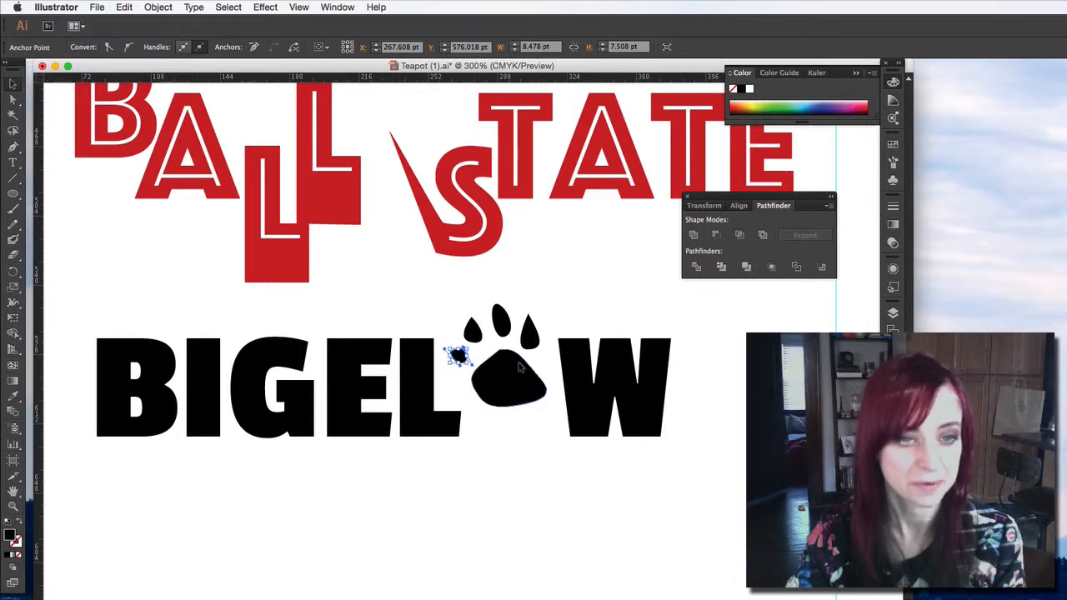
shift+click(471, 328)
shift+click(457, 354)
shift+click(501, 317)
shift+click(533, 338)
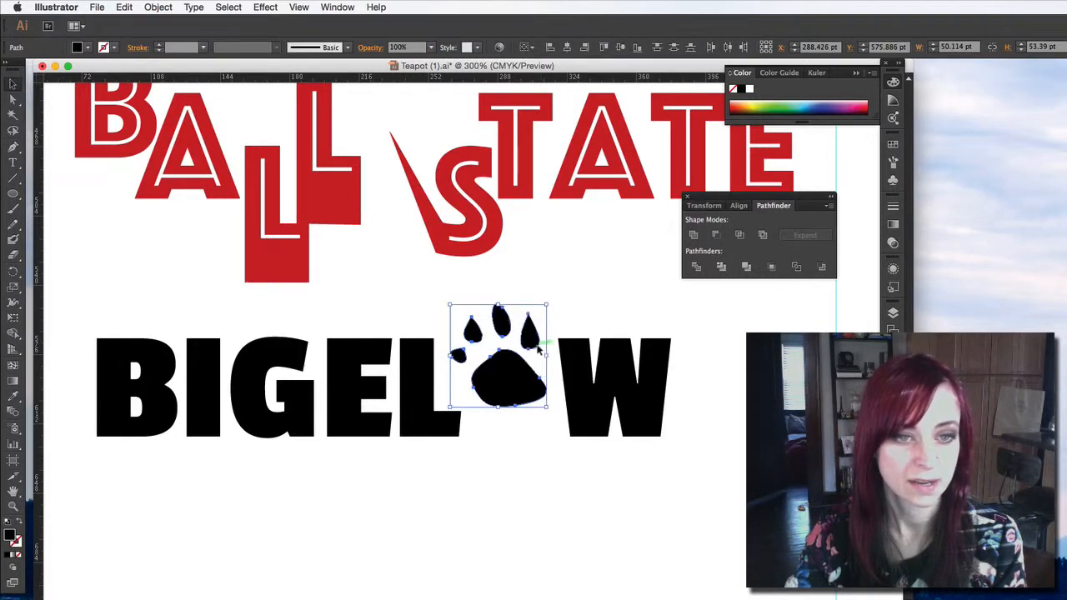
drag(539, 350, 541, 378)
click(609, 476)
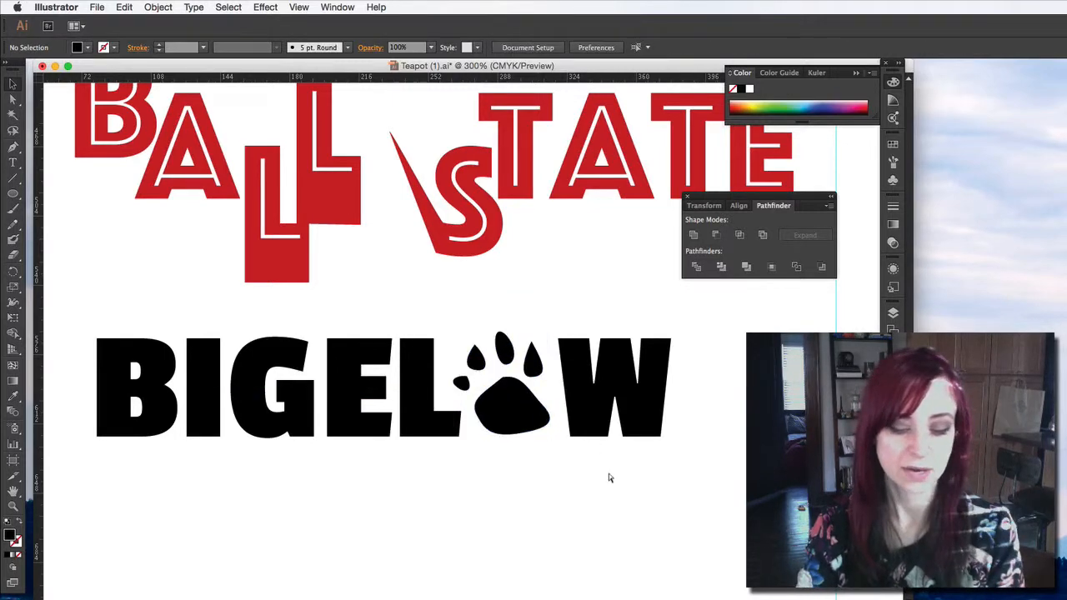
Step: Isolate the "BIGELOW" group and try narrowing its letter I to about 12 pt wide
key(super+minus)
key(super+minus)
drag(507, 270, 551, 384)
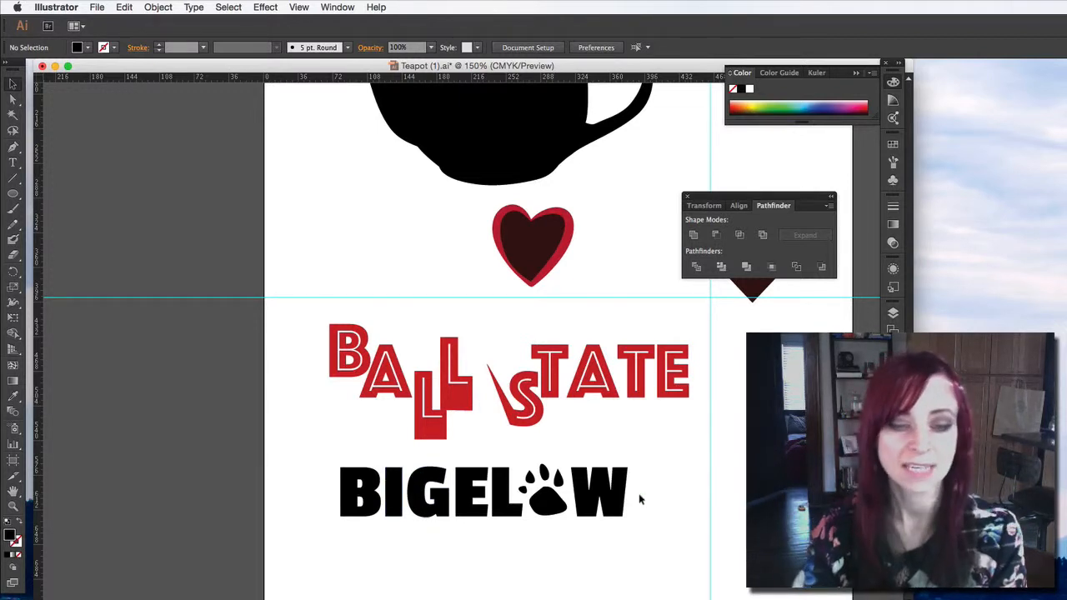
drag(639, 494, 577, 313)
key(super+equal)
key(super+equal)
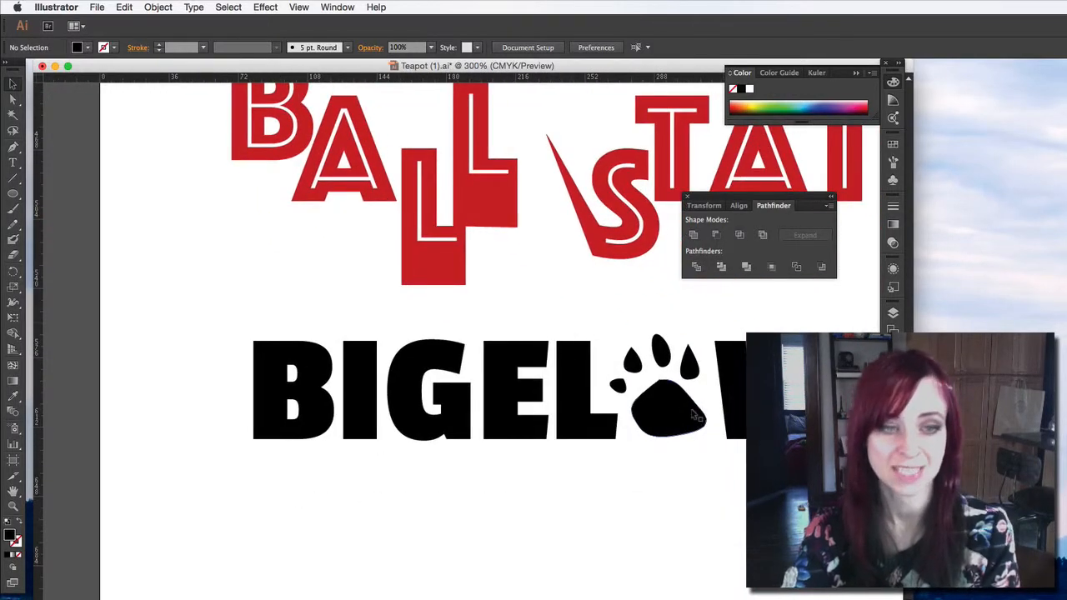
double_click(358, 390)
click(359, 390)
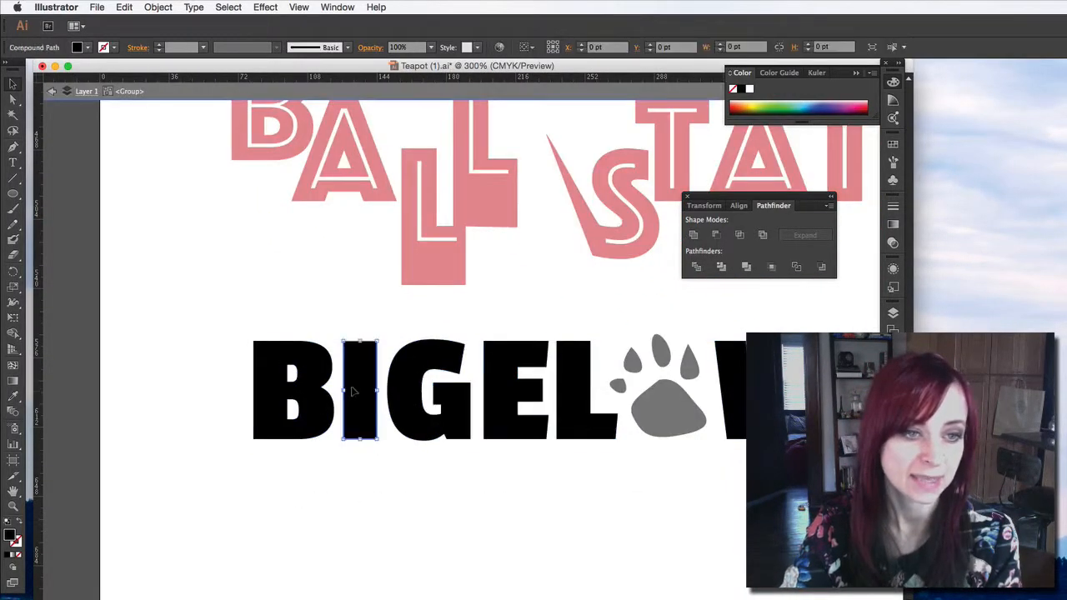
drag(350, 392, 360, 414)
click(380, 416)
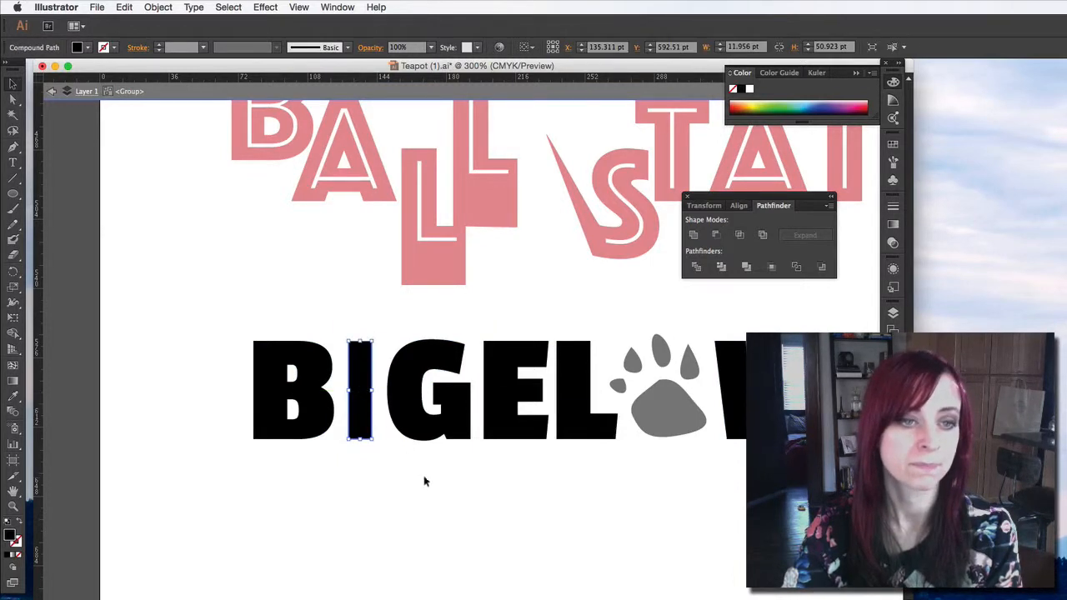
click(424, 478)
click(52, 92)
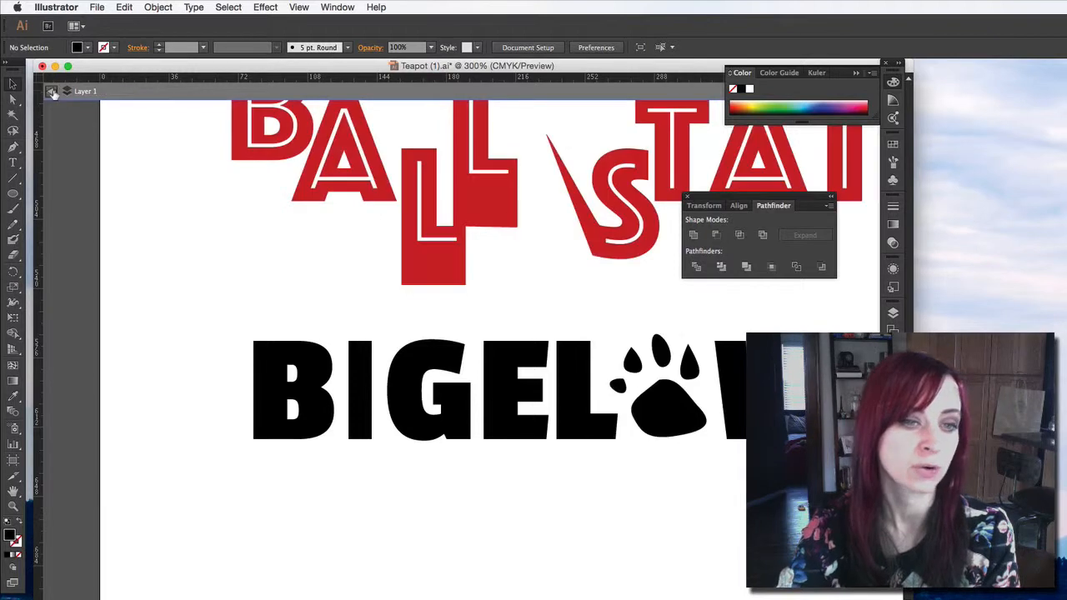
Step: Try moving the narrowed letter I about 2.7 pt right, undo the changes to the letter and exit isolation mode
double_click(352, 392)
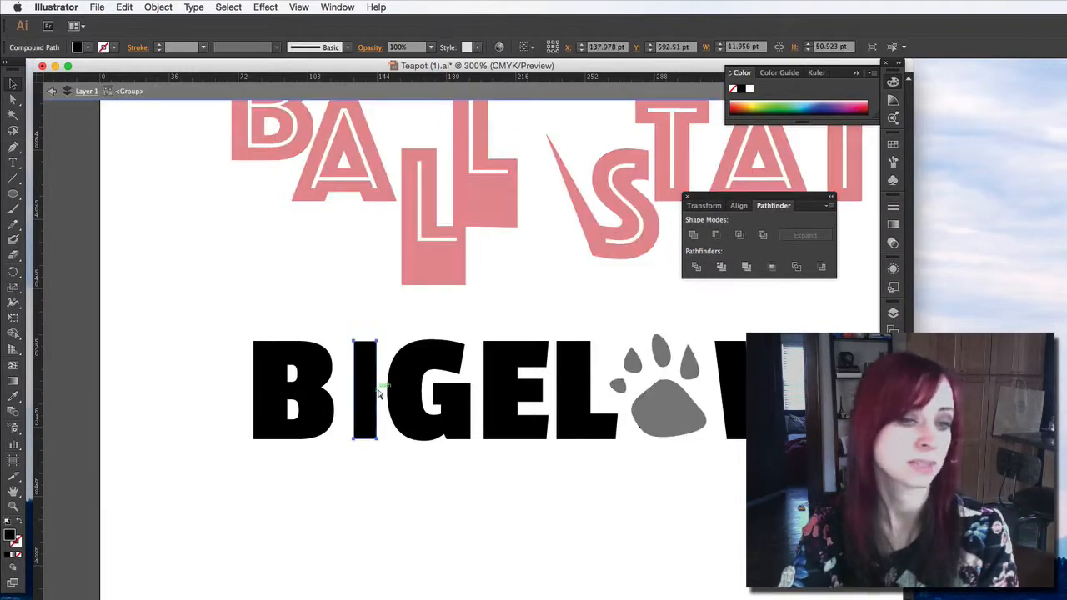
click(555, 505)
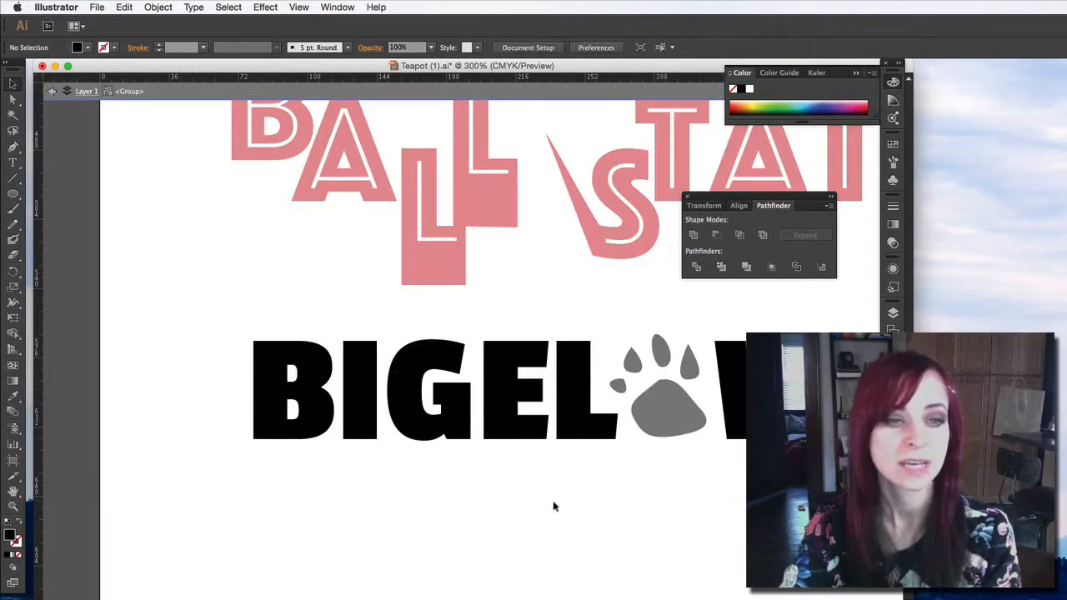
click(51, 91)
Step: Isolate the "BIGELOW" group, fill its letter L with brown and leave the group's isolation
key(super+minus)
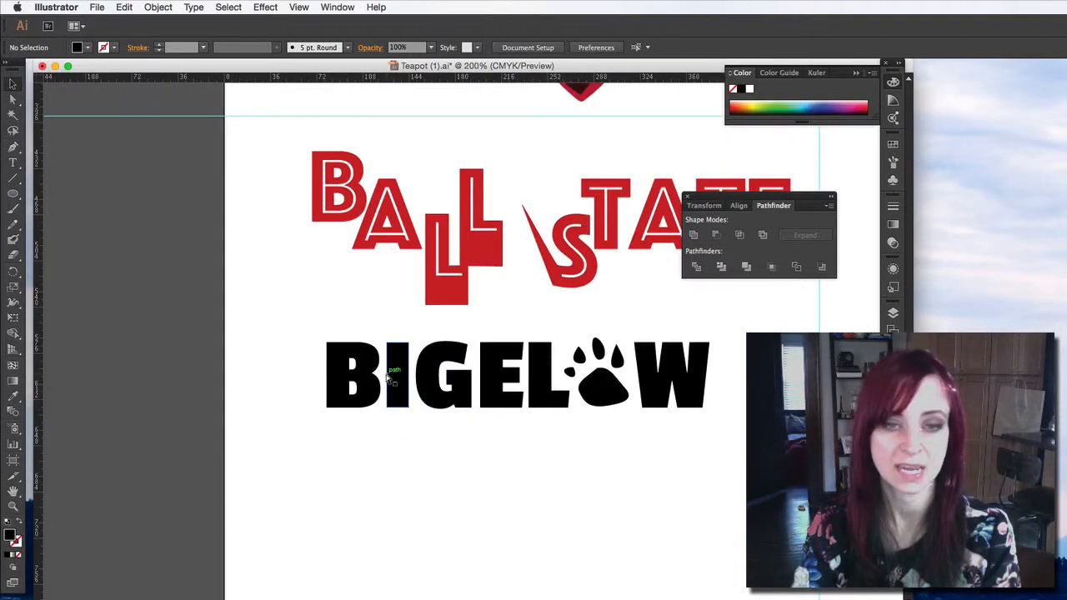
scroll(471, 313, up, 2)
scroll(471, 313, right, 1)
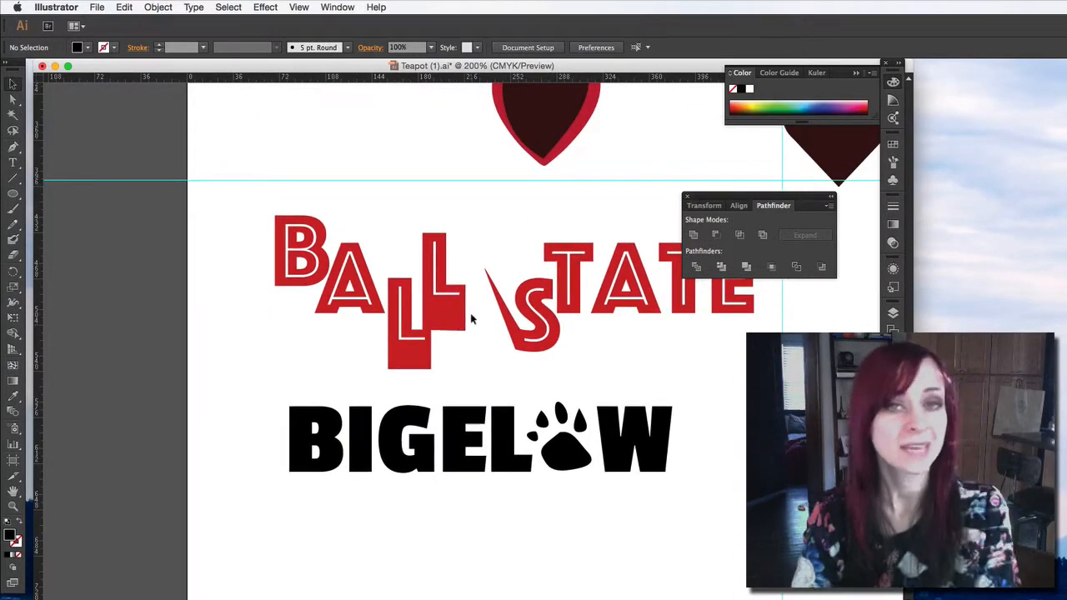
click(570, 462)
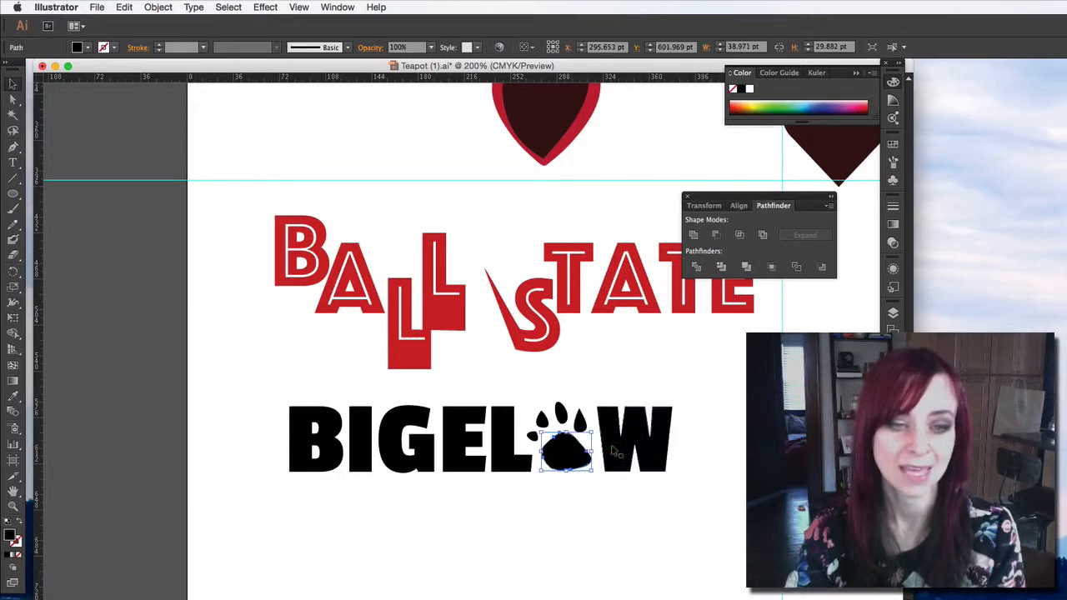
click(510, 450)
double_click(510, 451)
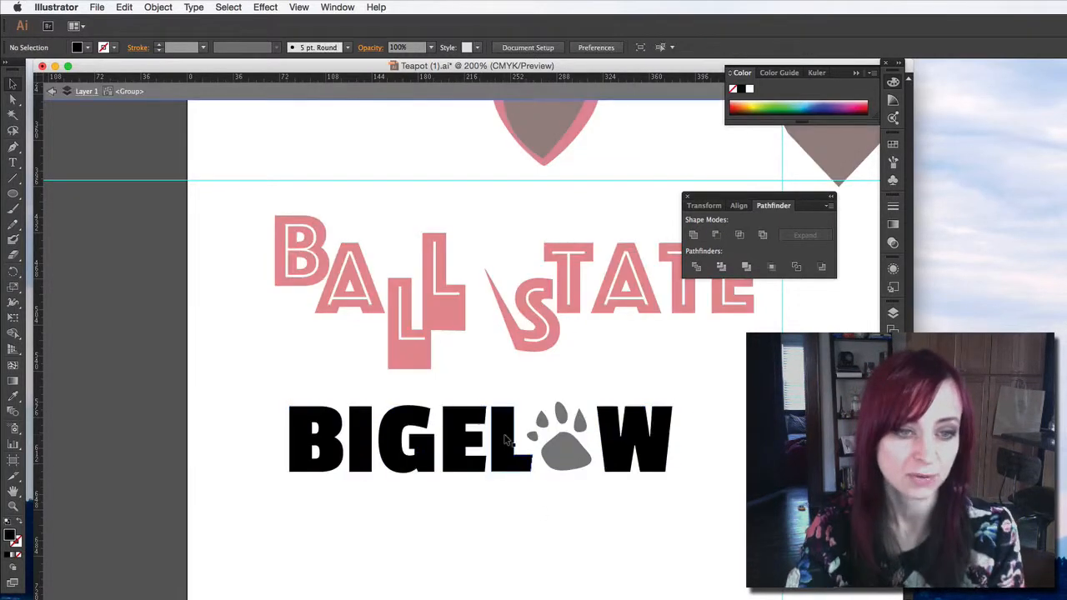
click(749, 105)
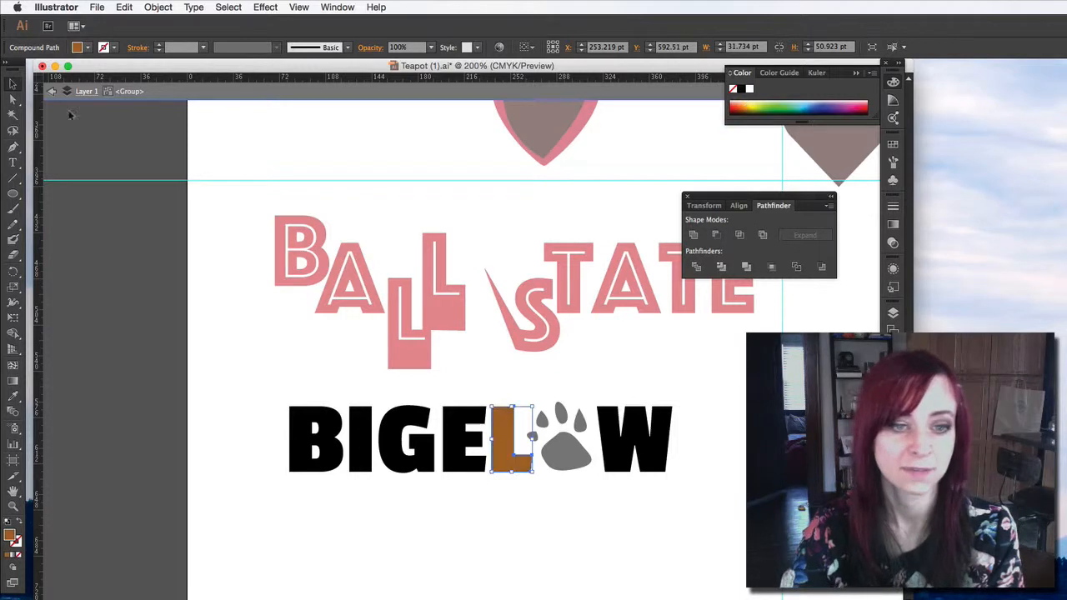
click(50, 93)
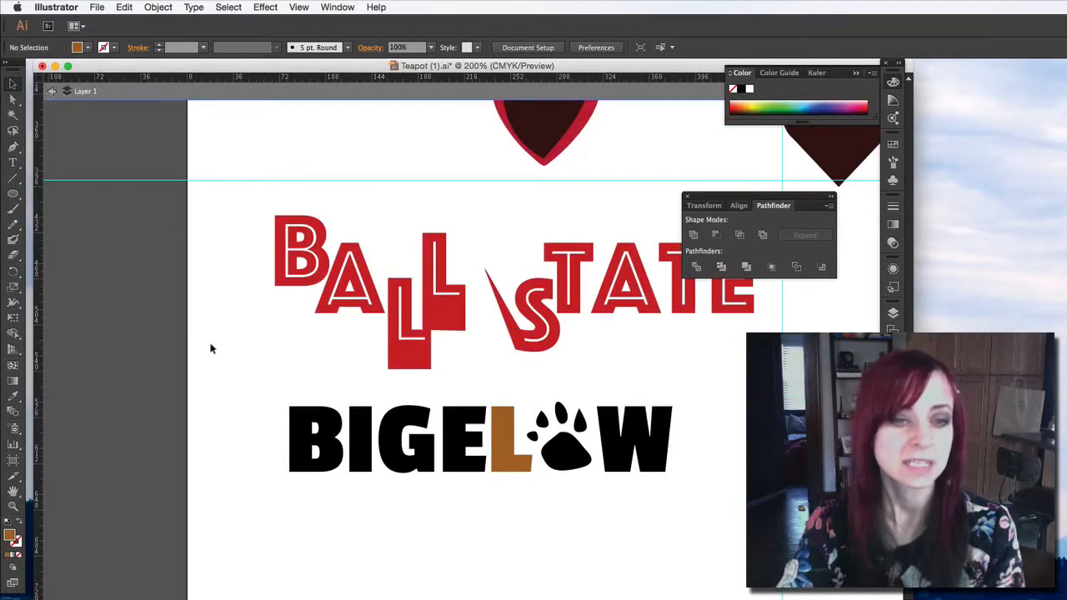